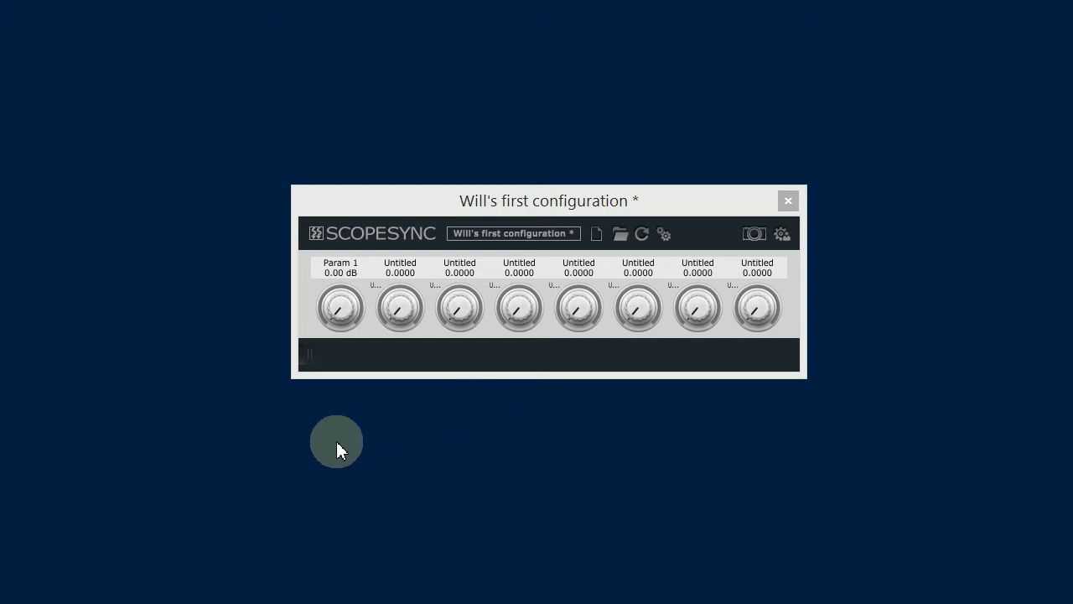
Step: Review the slider mapping in the Configuration Manager, close it and save the current configuration
click(309, 353)
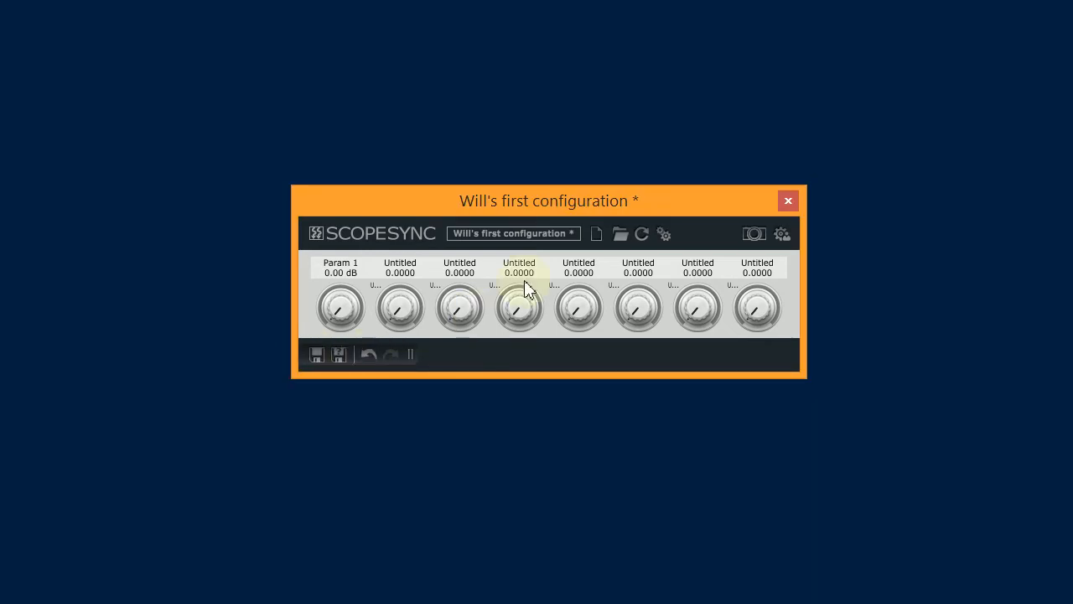
click(654, 235)
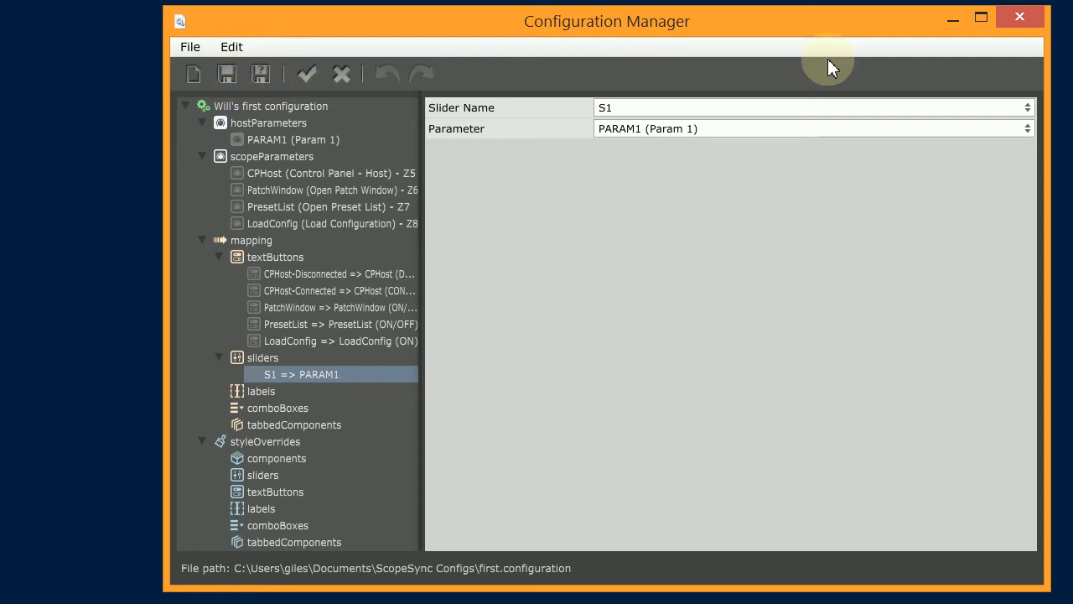
click(1015, 18)
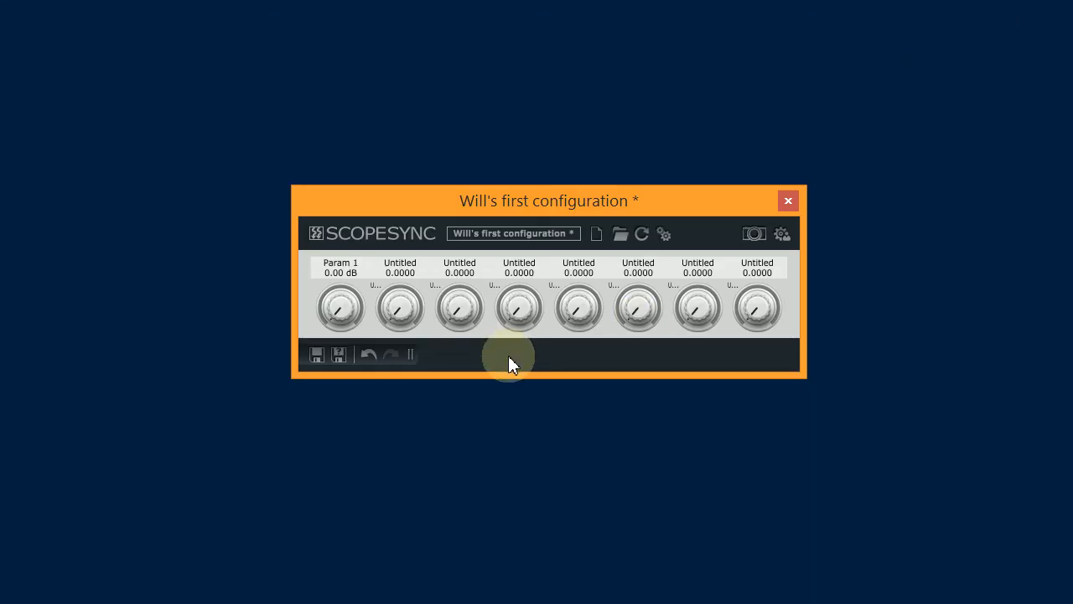
key(ctrl+s)
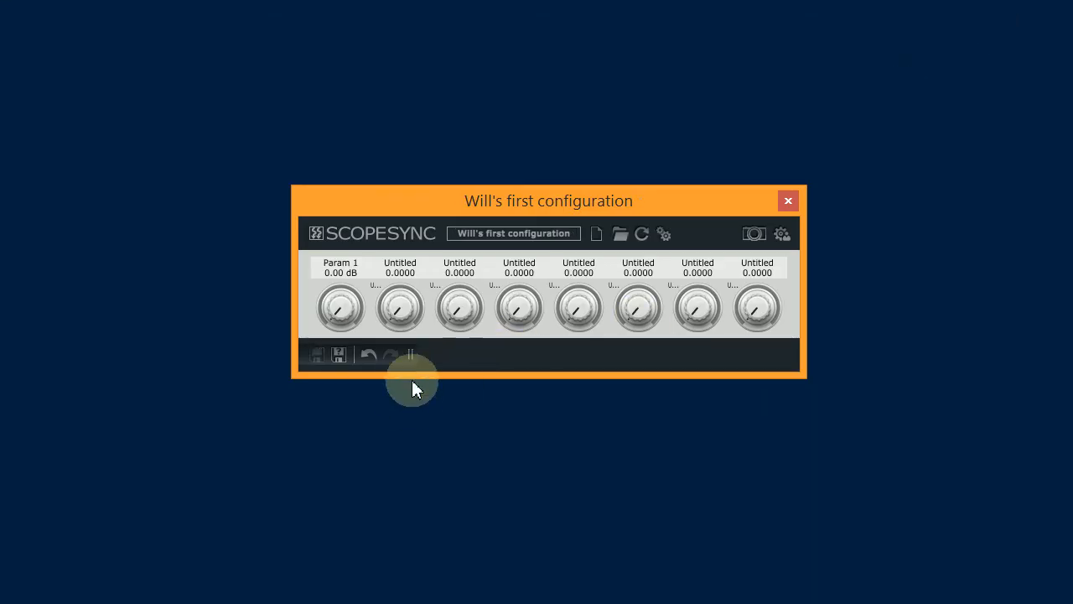
click(411, 355)
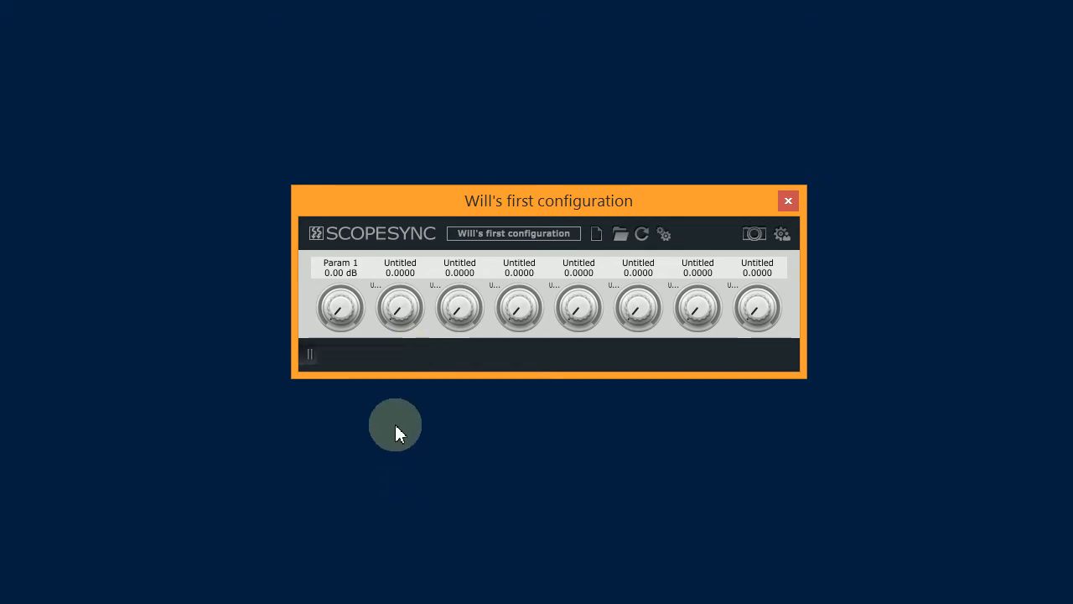
Step: Add a new parameter to slider S2 and open that parameter's properties
right_click(400, 315)
click(444, 346)
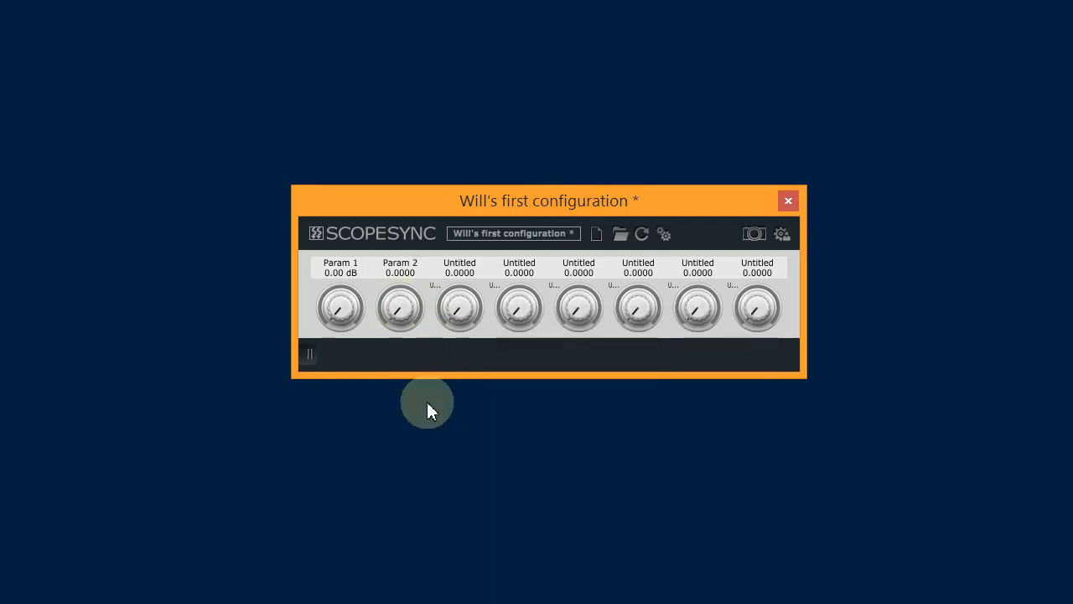
right_click(401, 316)
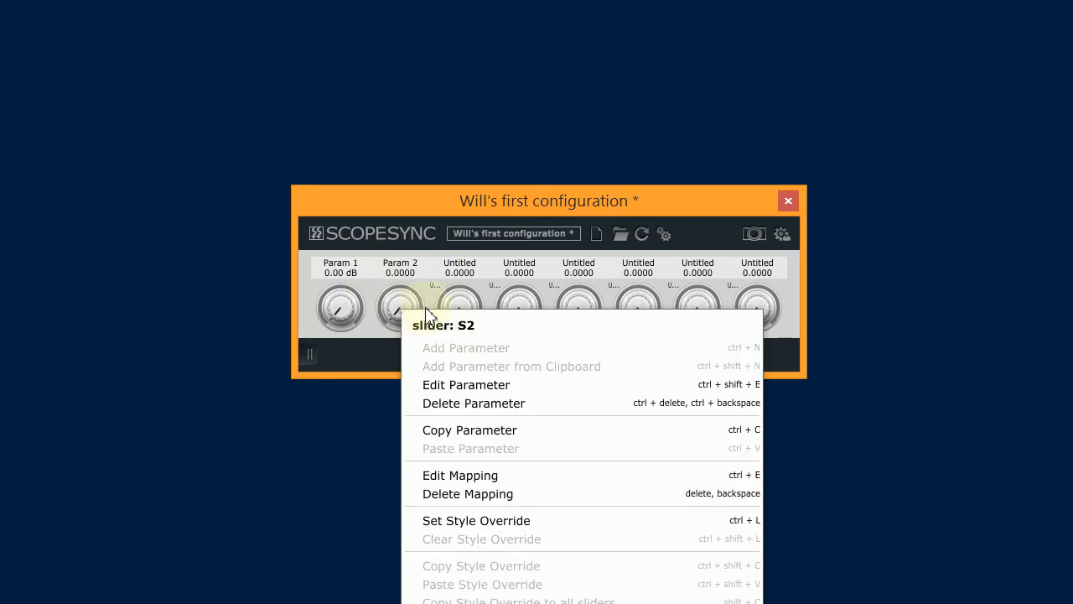
click(474, 389)
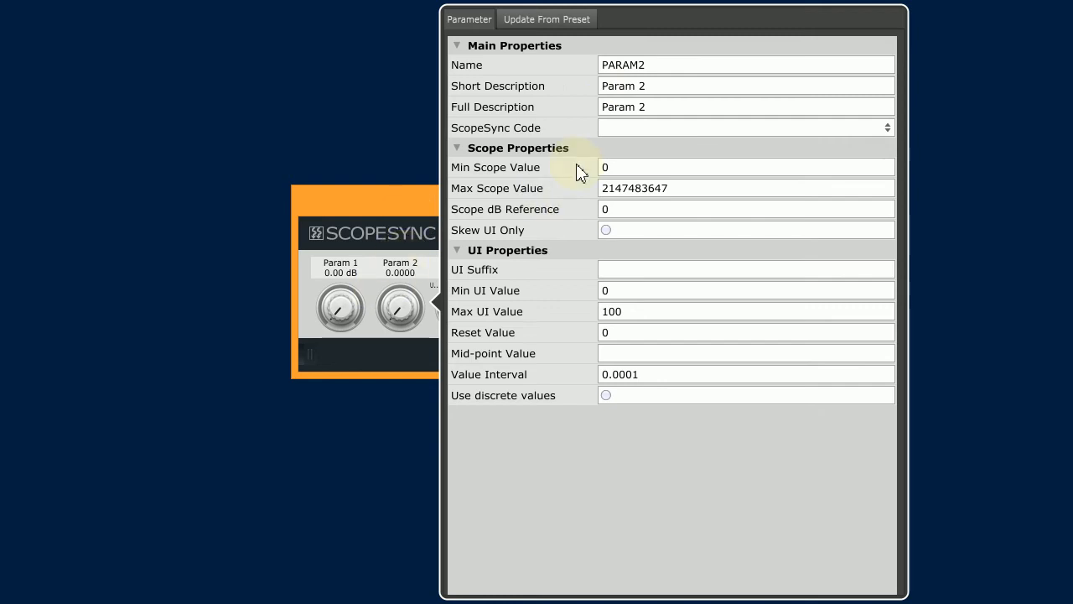
Step: Set the short description of slider S2's parameter to "Frequency"
click(670, 87)
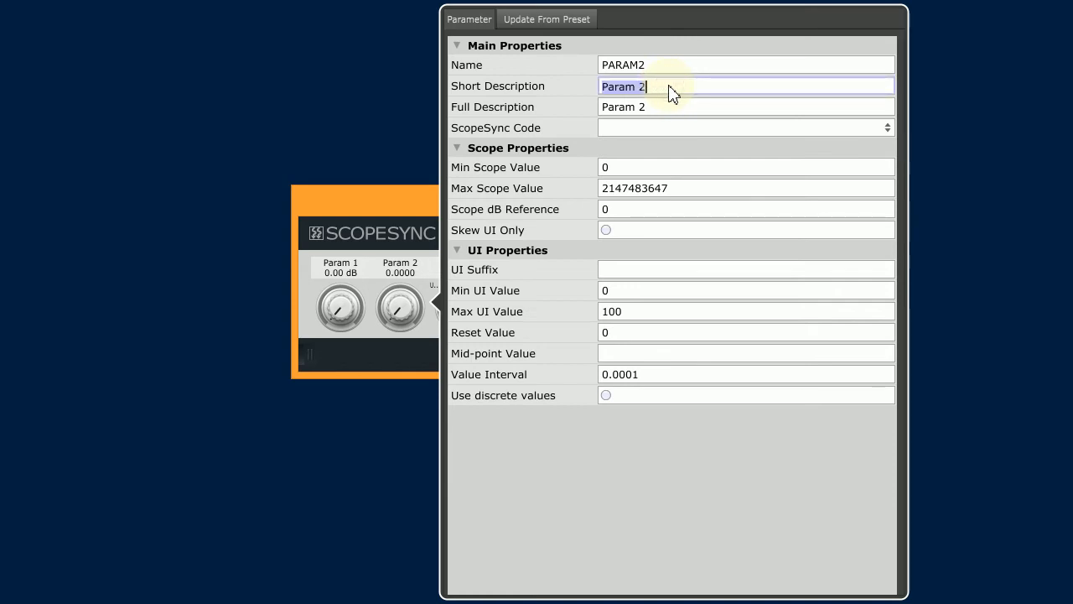
text(Frequn)
text(nc7)
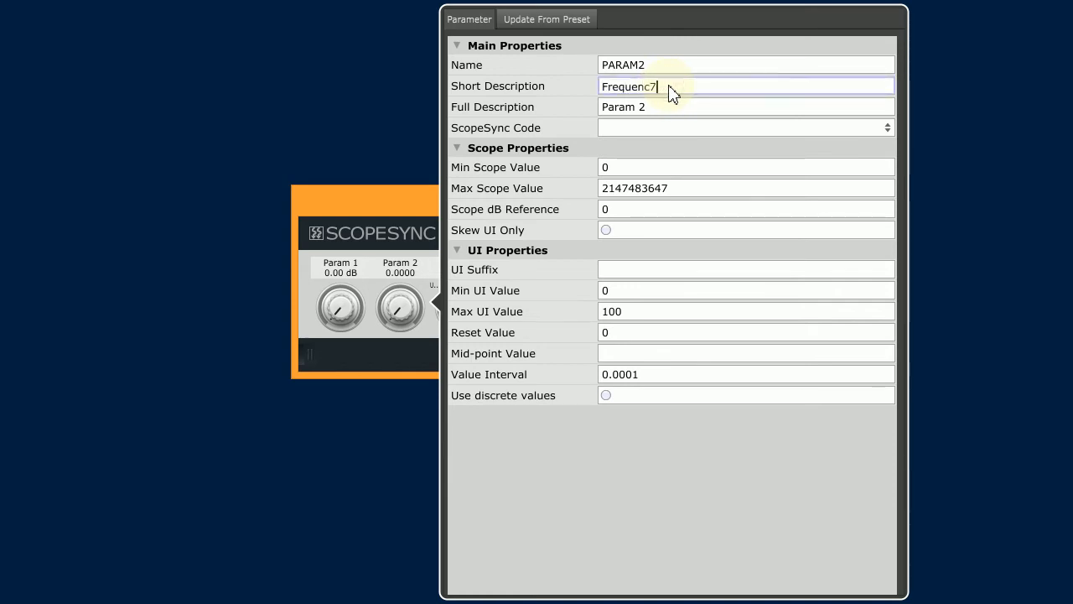
key(BackSpace)
text(y)
key(Tab)
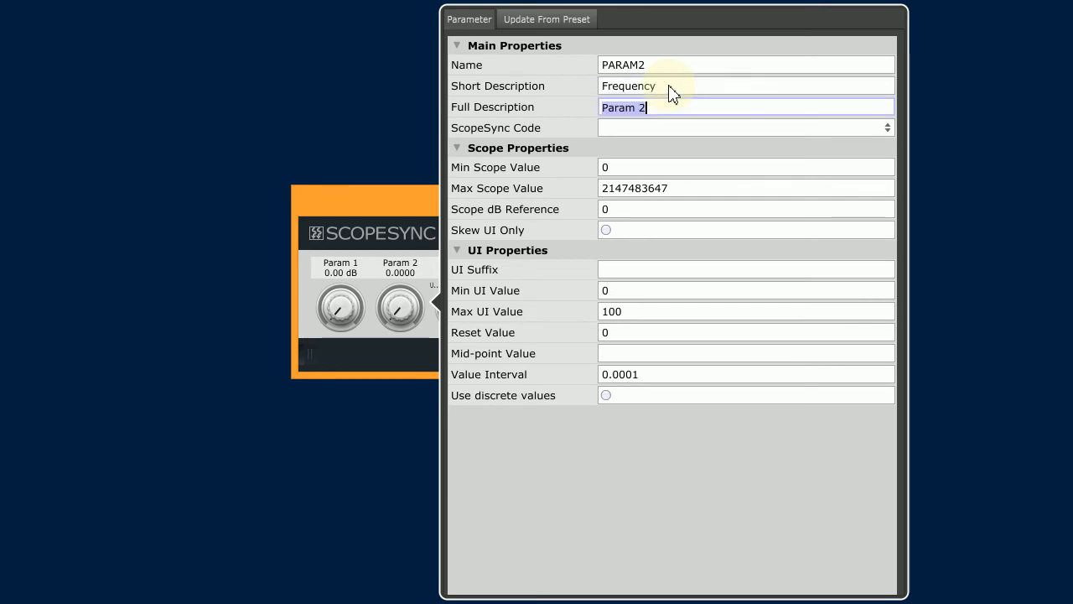
Step: Set the parameter's full description to "Cutoff Frequency" and close its properties
text(Cutodd)
key(BackSpace)
key(BackSpace)
text(ff Frequency)
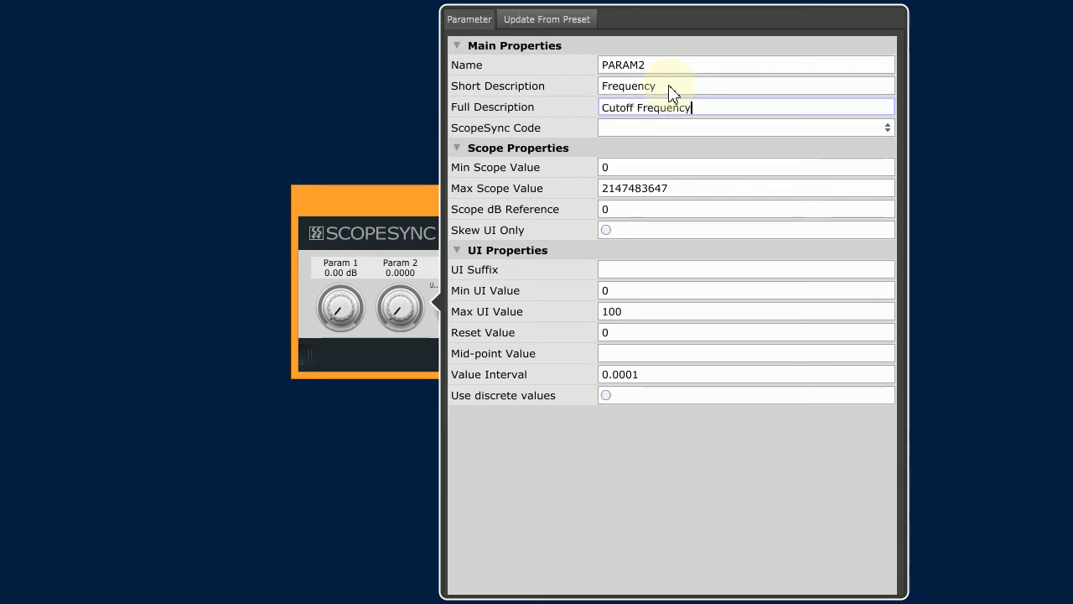
key(Tab)
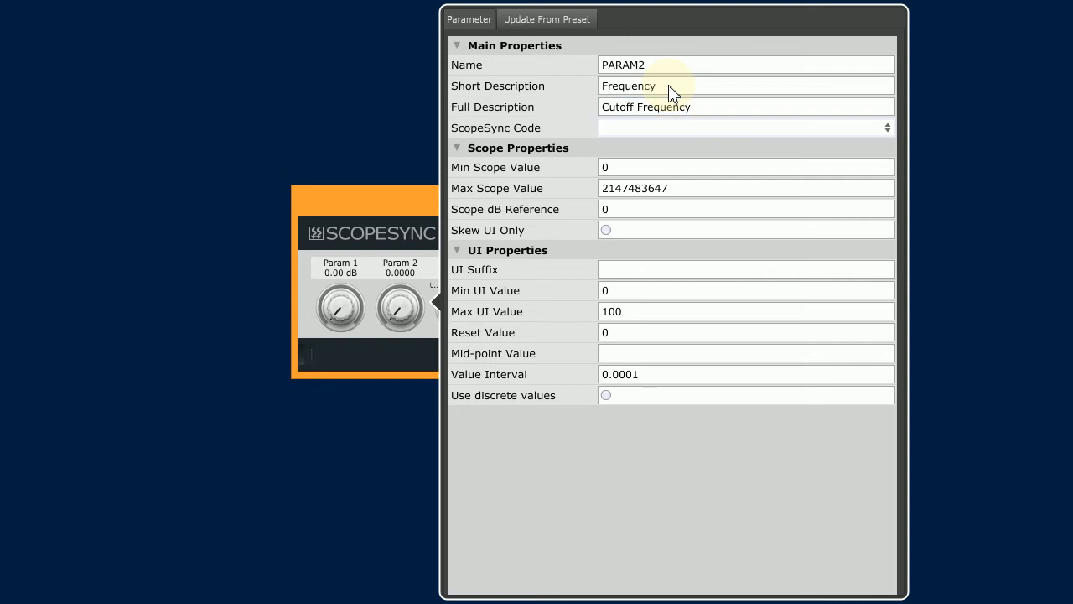
click(572, 541)
click(371, 434)
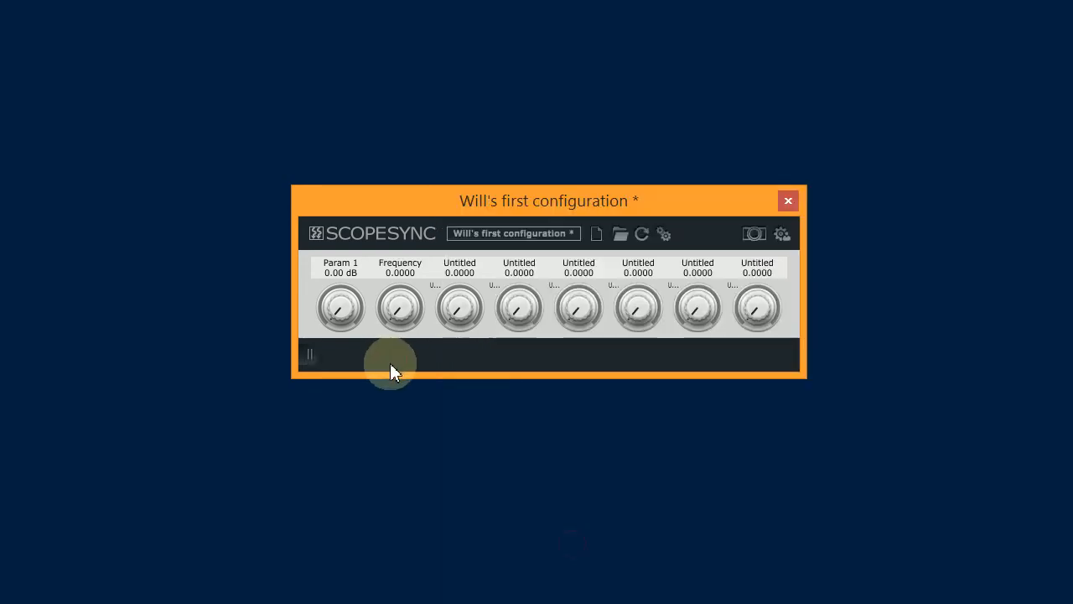
Step: Assign ScopeSync code A2 to the Frequency parameter
right_click(401, 272)
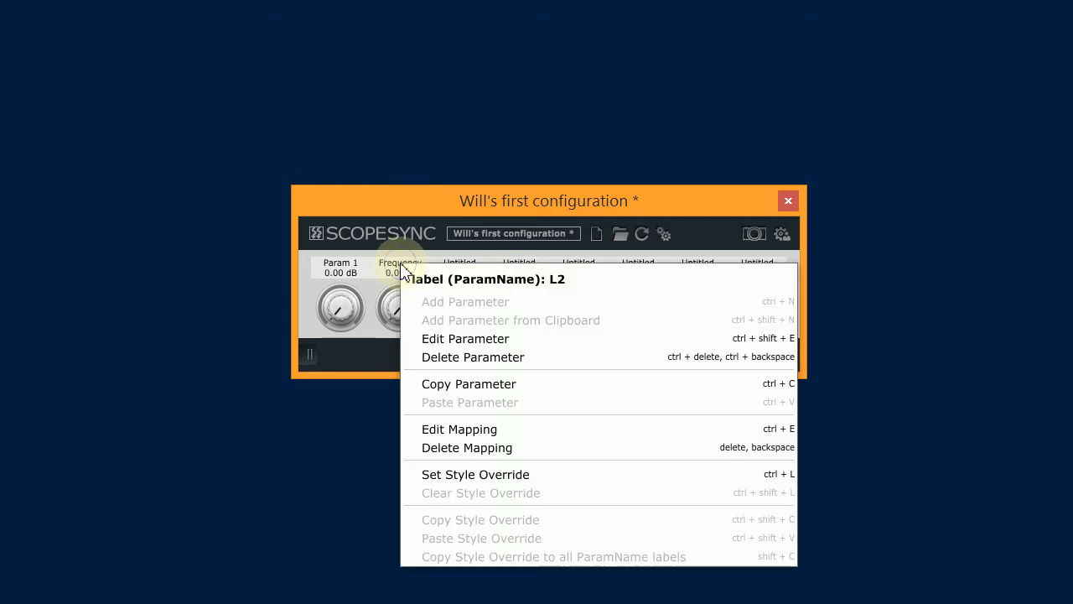
click(457, 338)
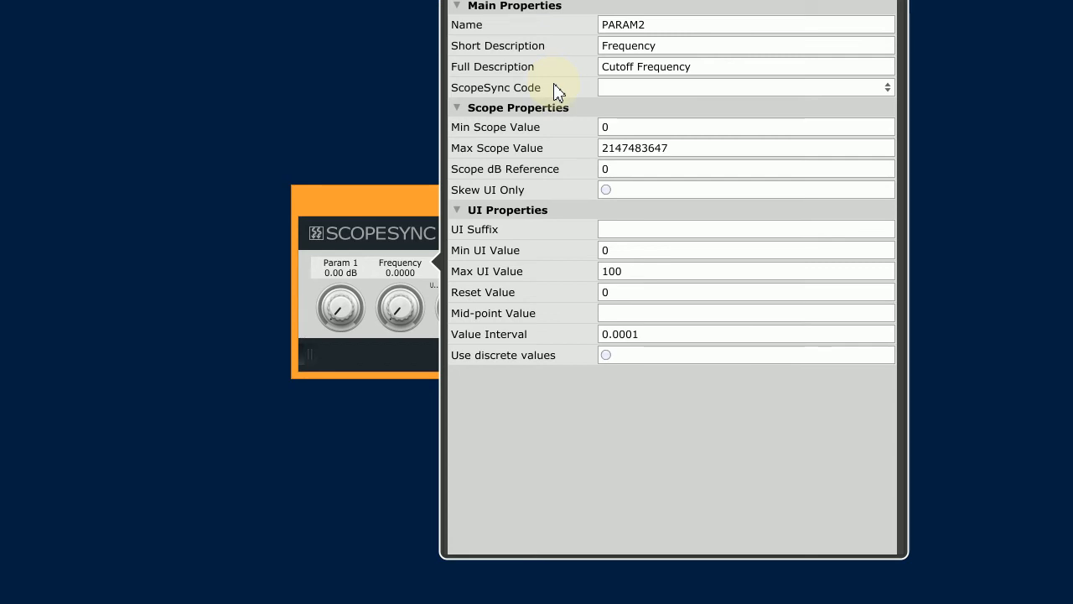
click(693, 89)
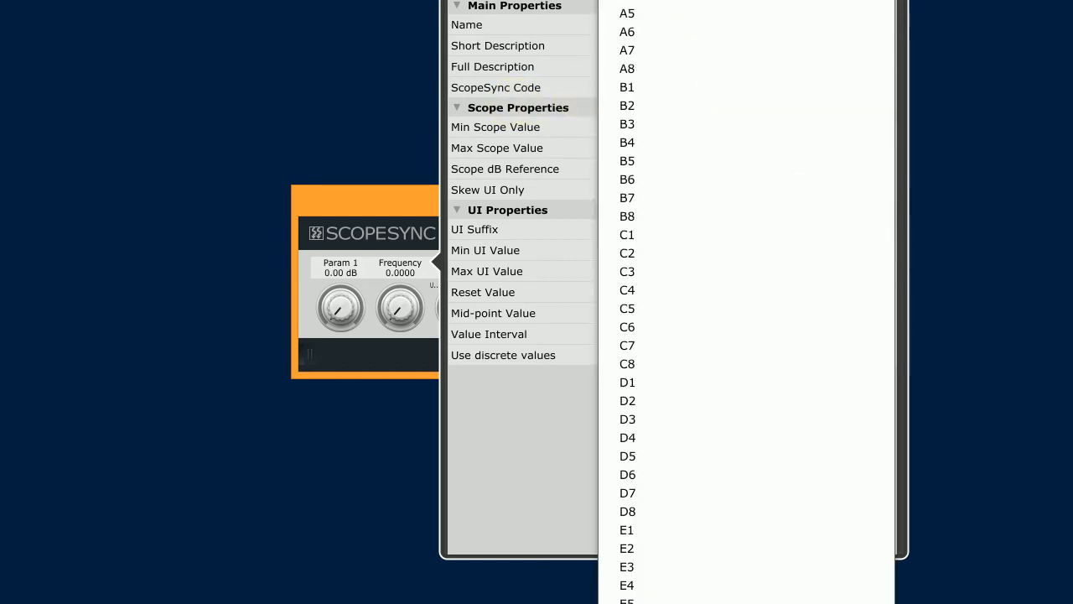
click(627, 0)
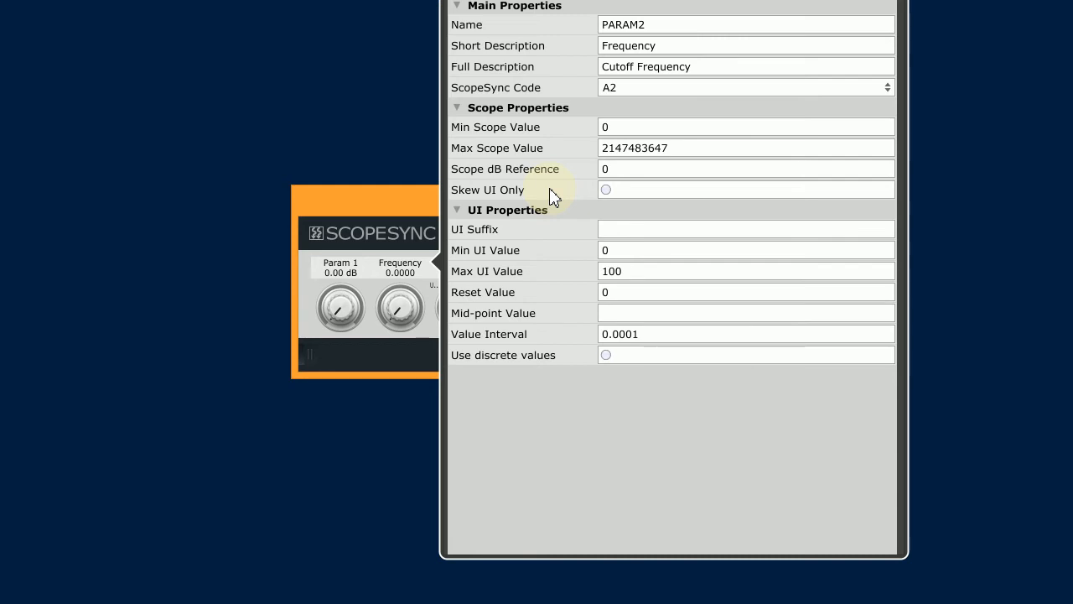
click(637, 156)
key(ctrl+c)
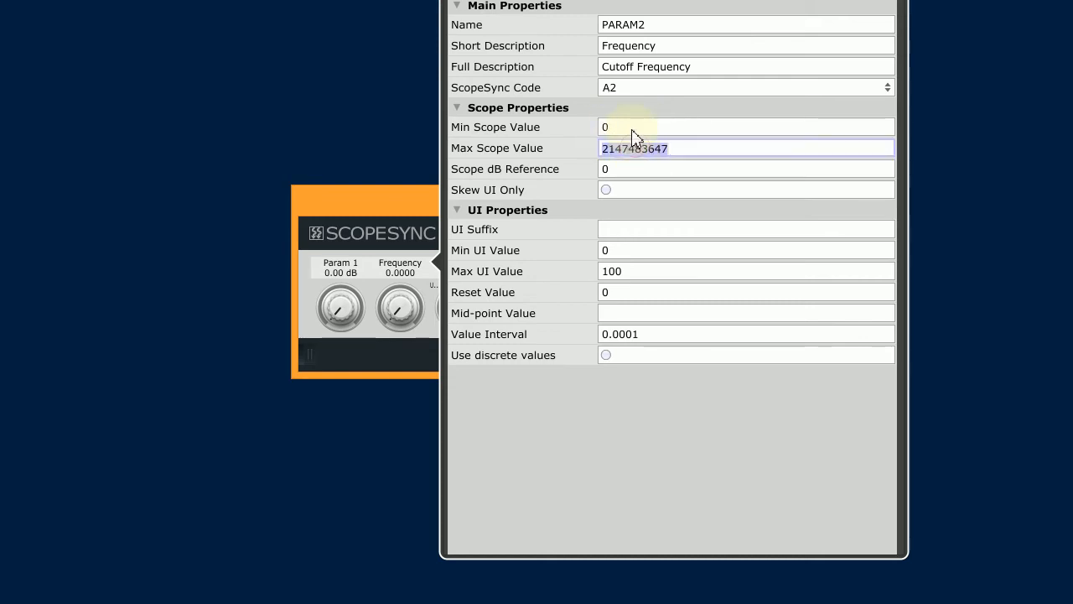
click(631, 131)
key(ctrl+v)
key(BackSpace)
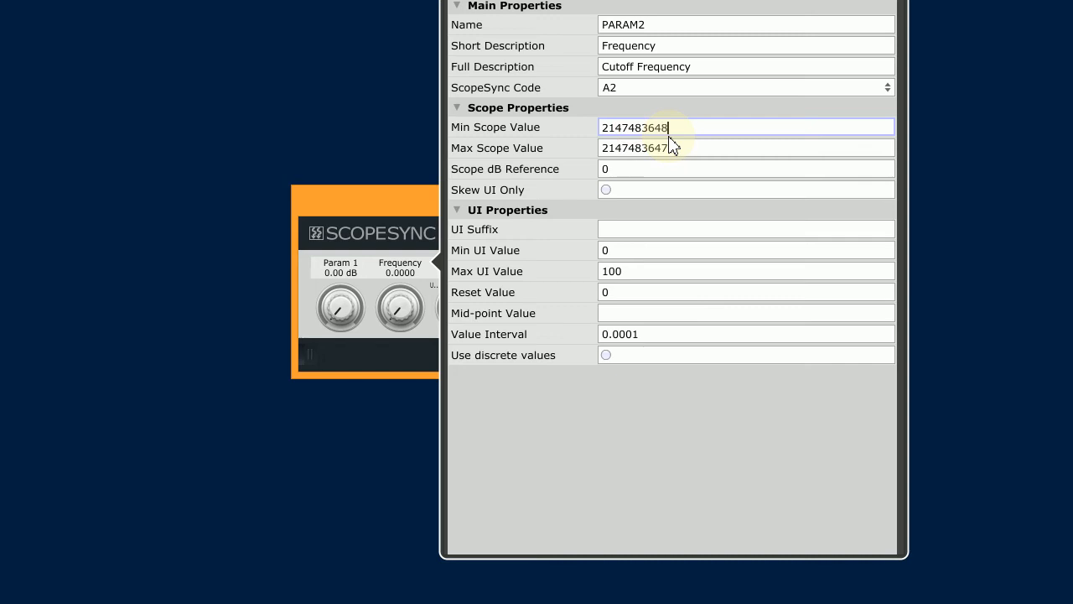
text(-)
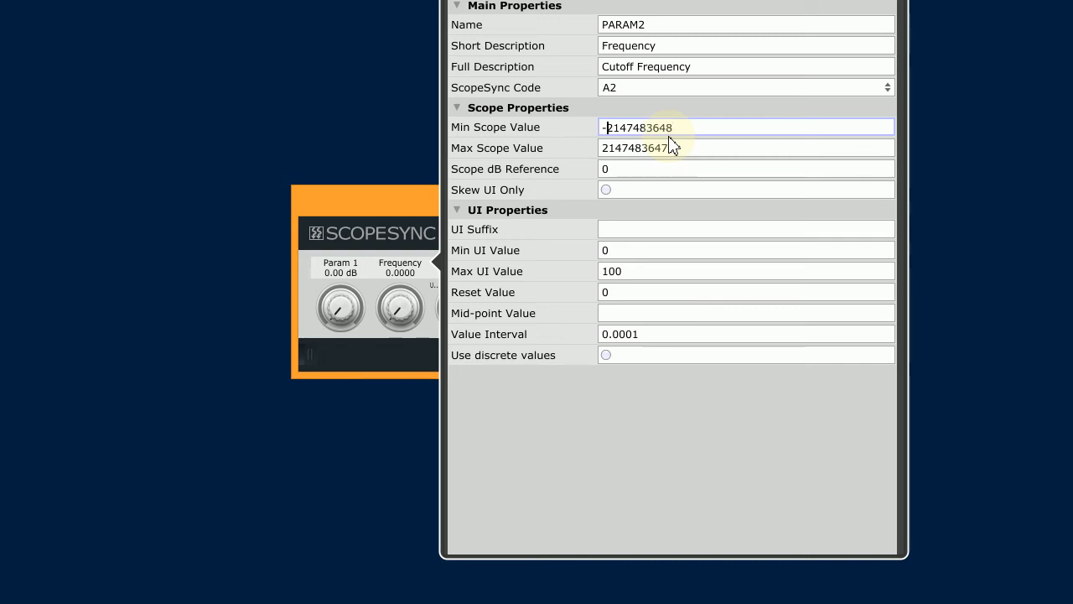
click(695, 168)
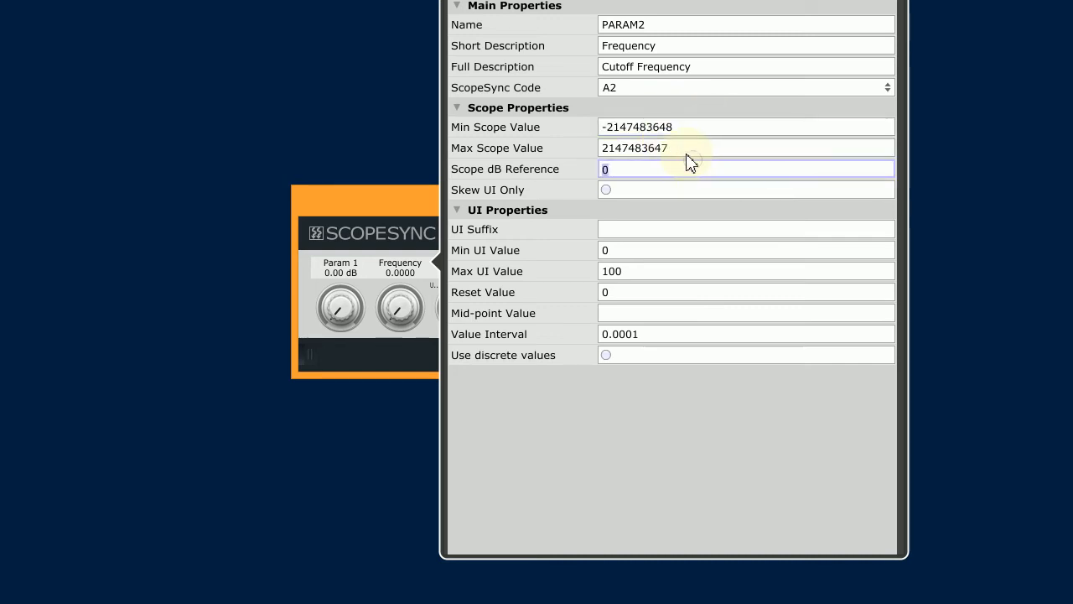
Step: Set the Frequency parameter's minimum Scope value back to 0
click(683, 134)
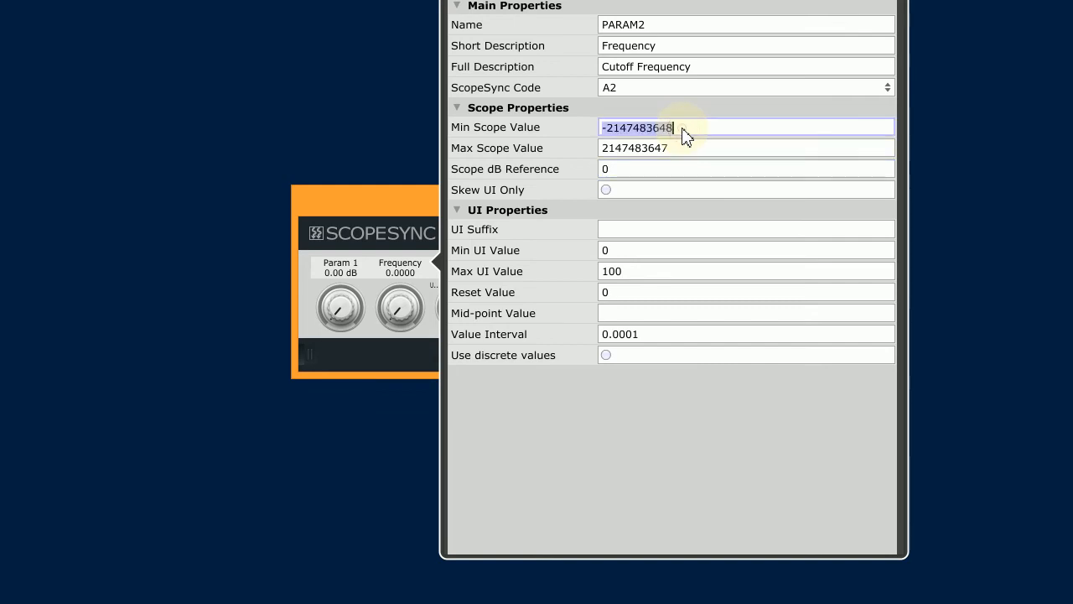
text(0)
key(Tab)
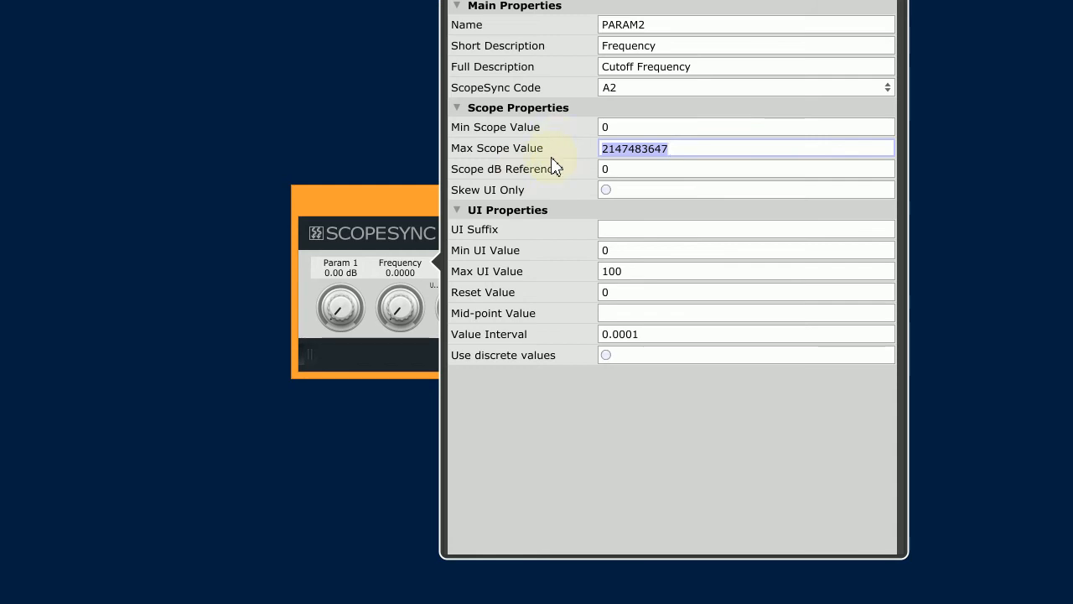
Step: Try the dB (0), dB (12) and dB (24) presets on the Frequency parameter
click(541, 5)
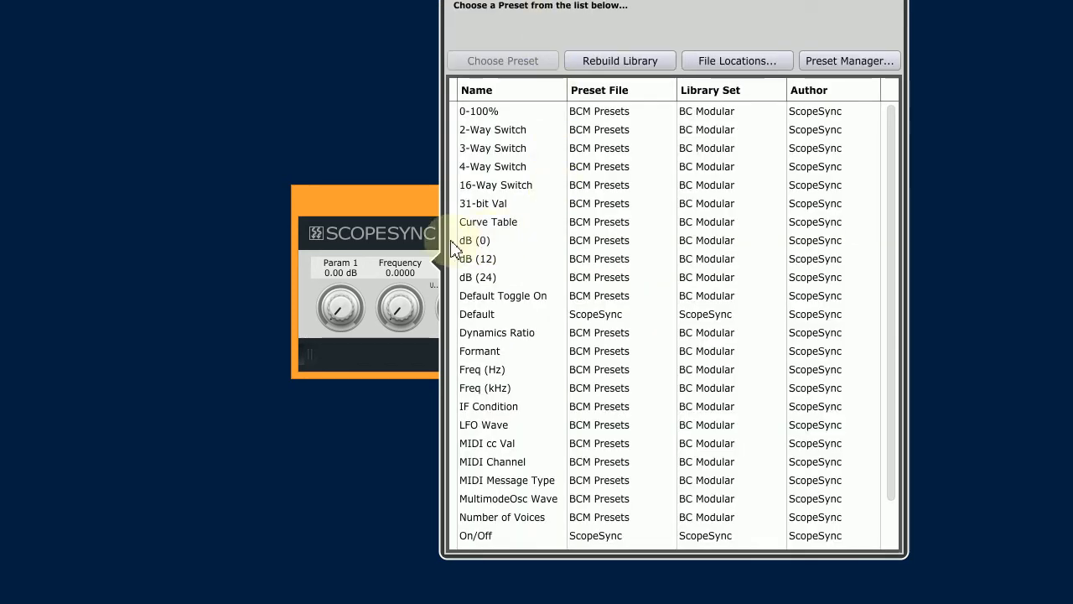
click(503, 245)
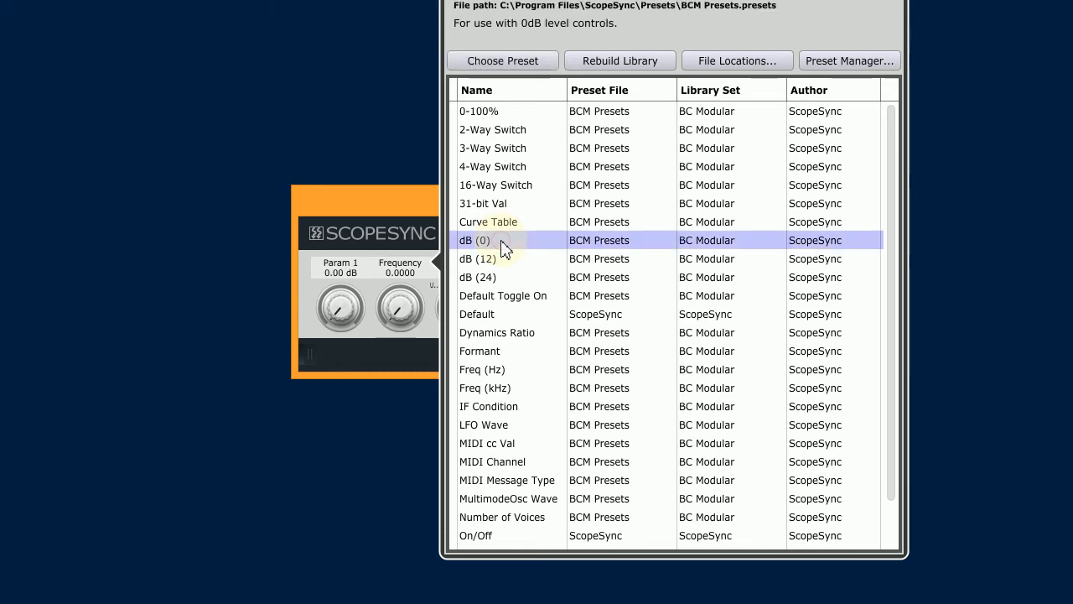
double_click(502, 243)
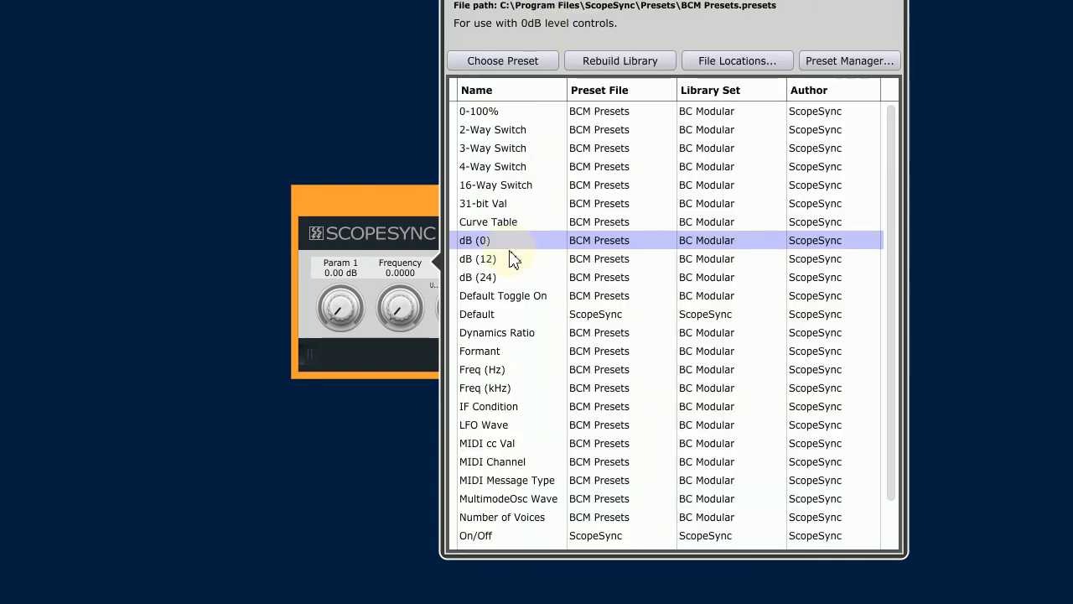
double_click(512, 259)
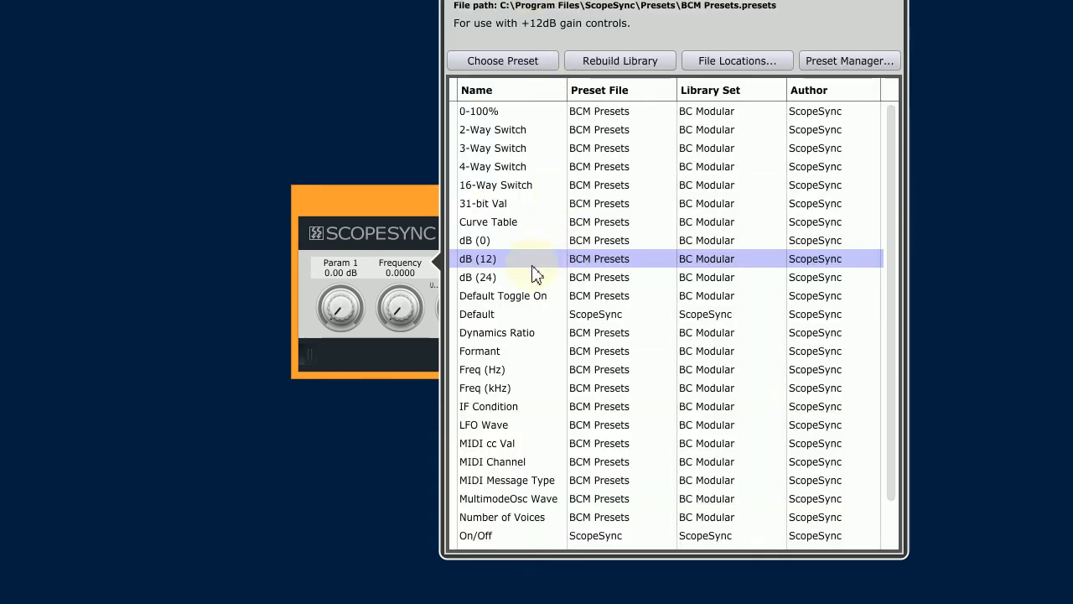
click(531, 278)
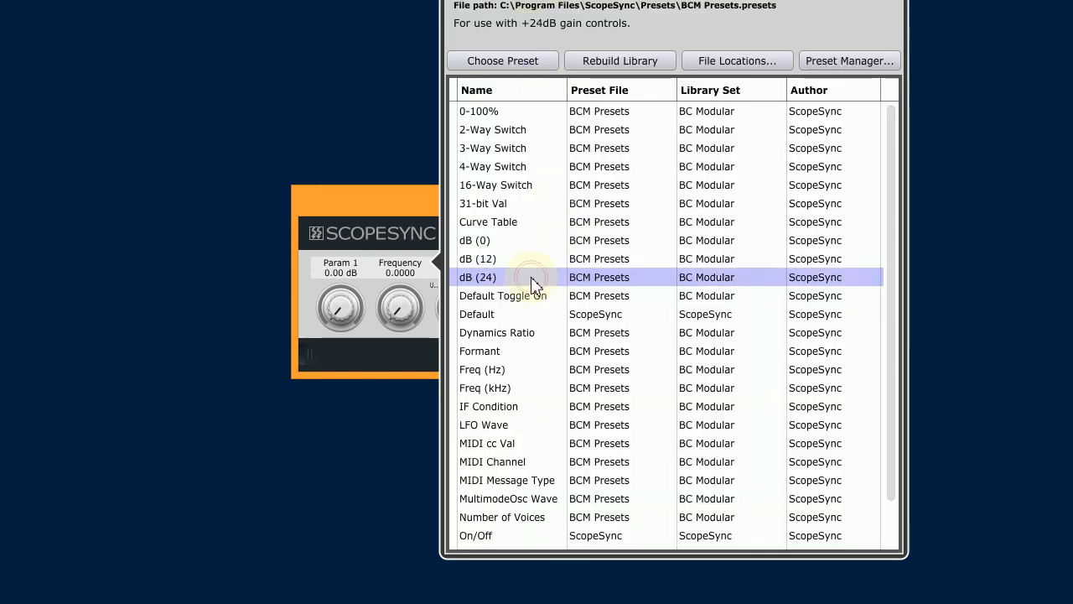
double_click(531, 277)
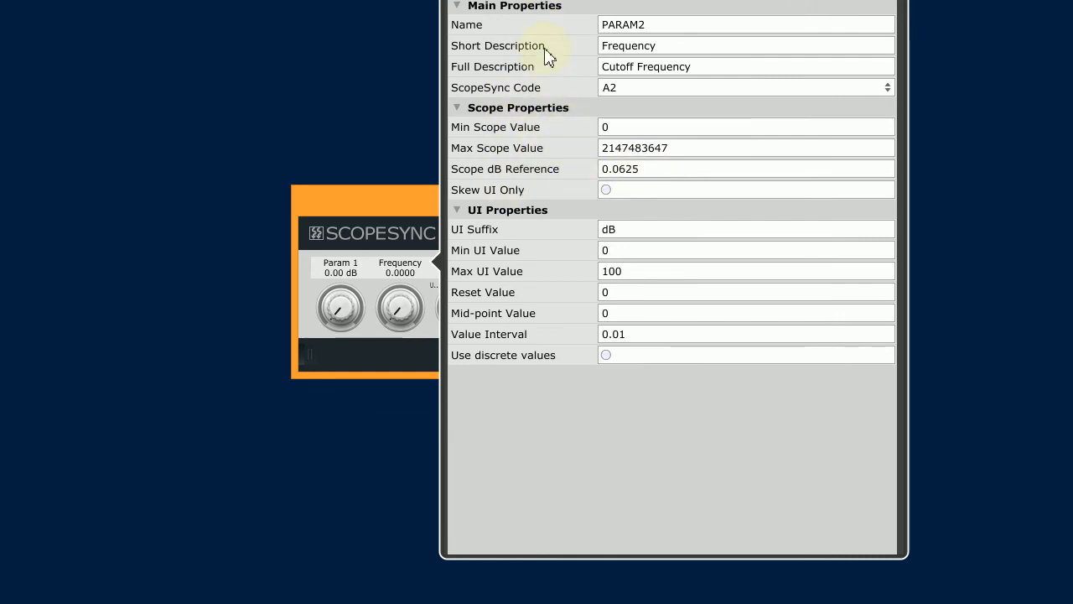
Step: Update the Frequency parameter from the Freq (Hz) preset and close its properties
click(546, 1)
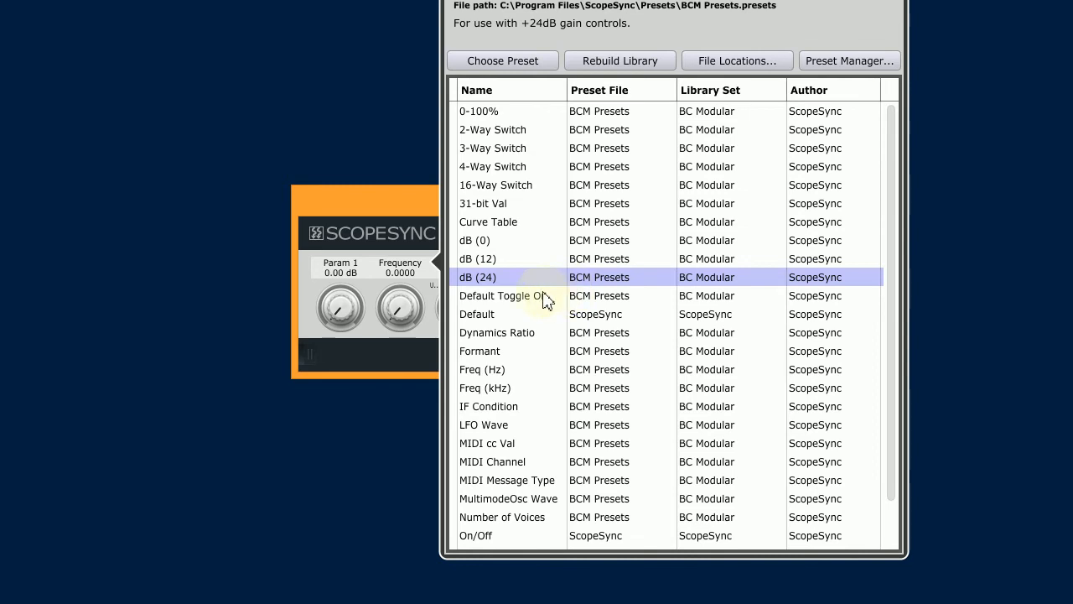
double_click(501, 371)
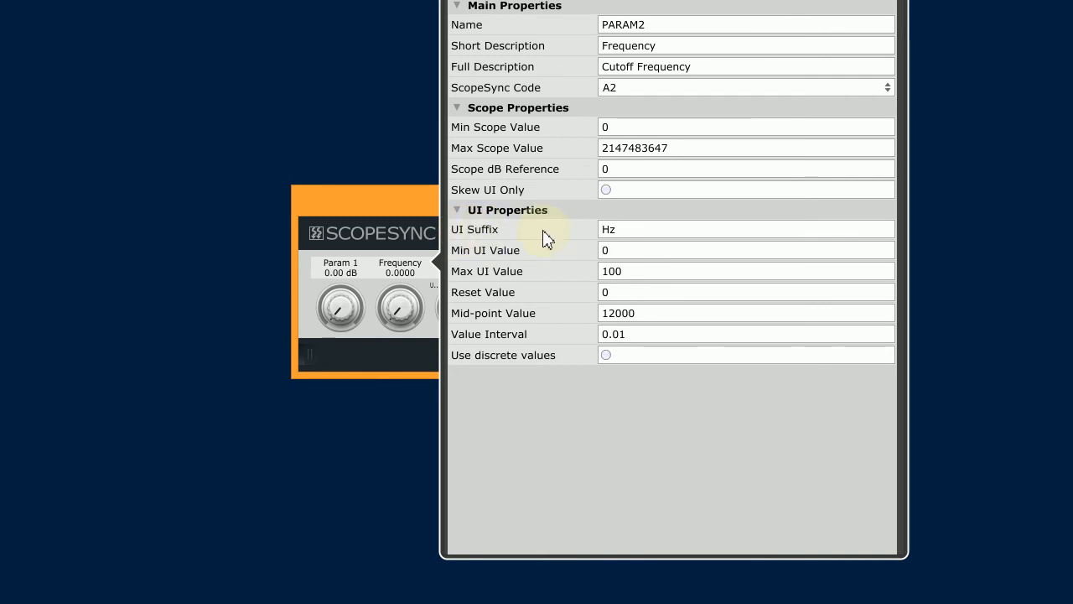
click(416, 352)
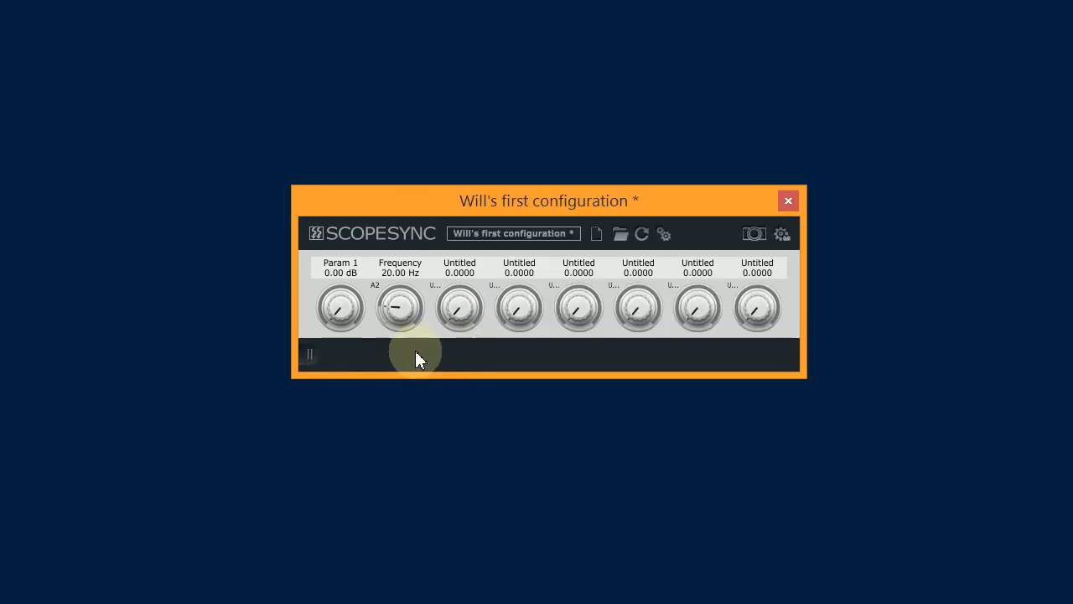
Step: Set the Frequency parameter's minimum UI value to 20, maximum UI value to 20000 and reset value to 20
right_click(401, 304)
click(457, 386)
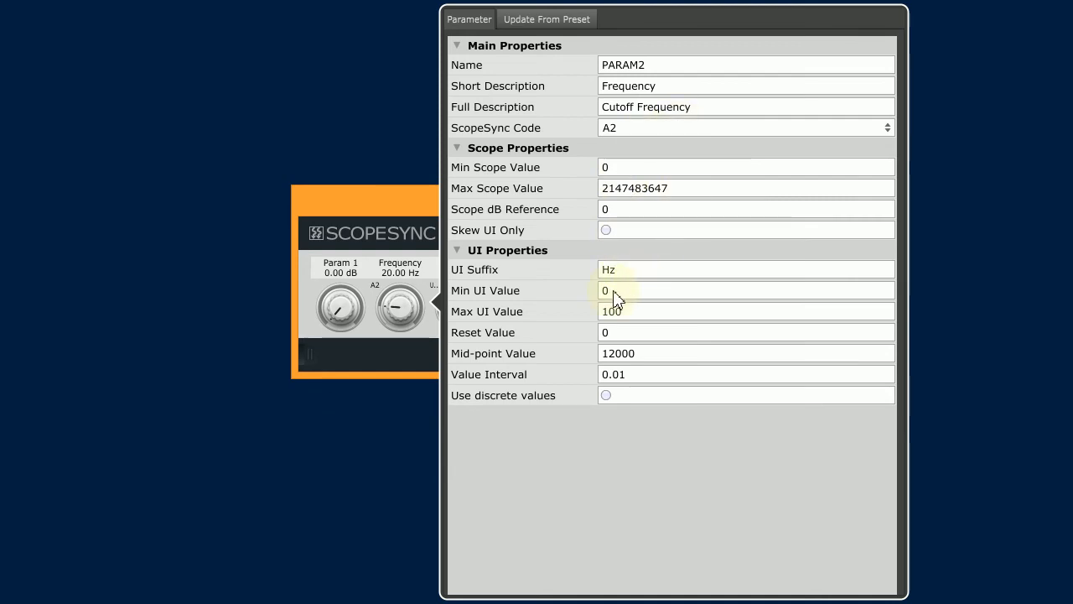
click(673, 292)
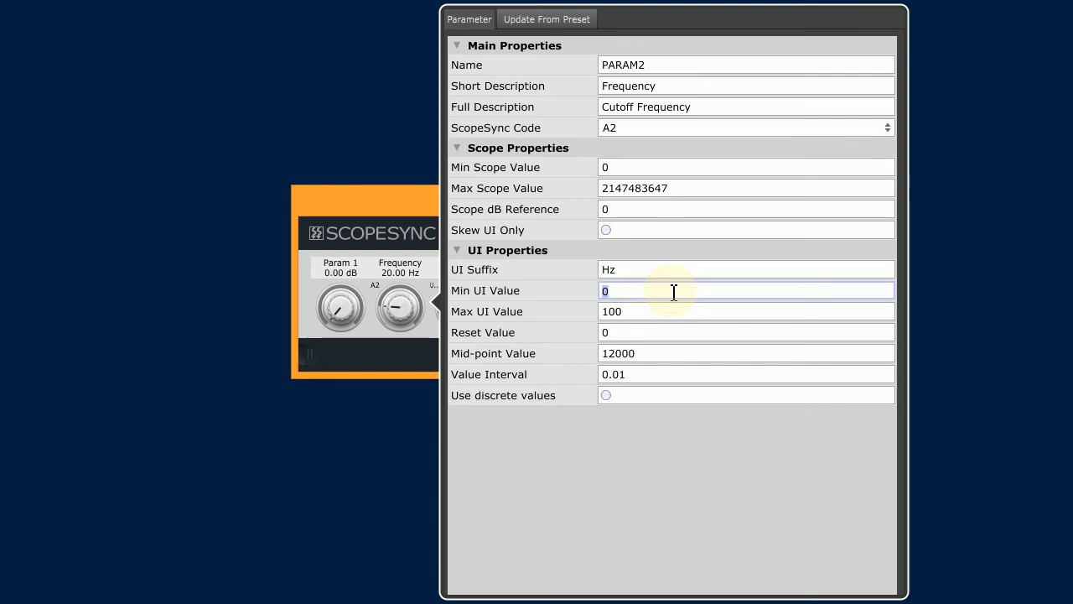
key(Tab)
text(2)
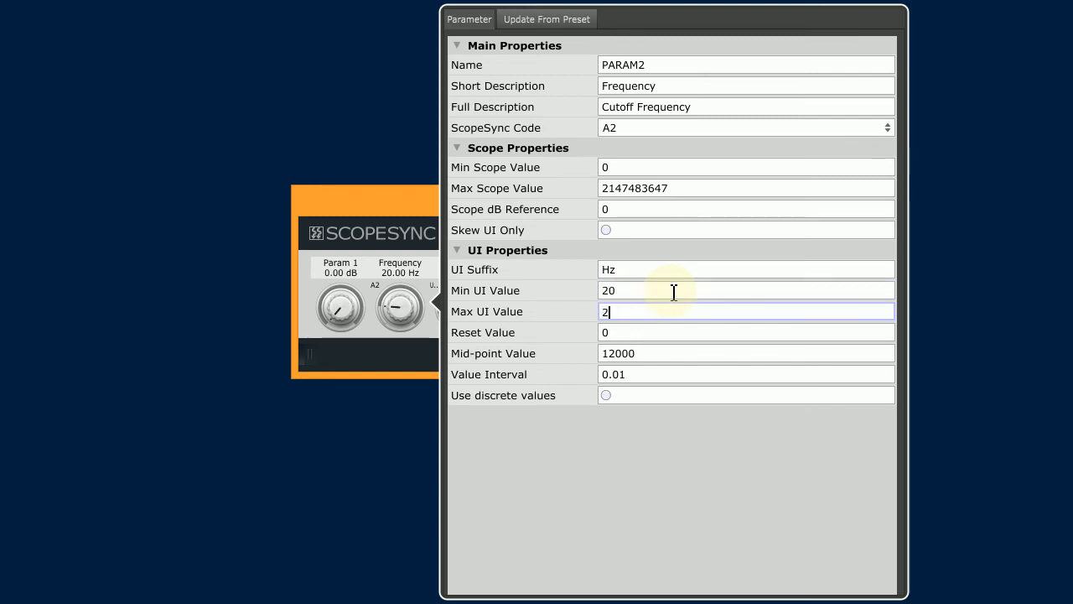
key(Tab)
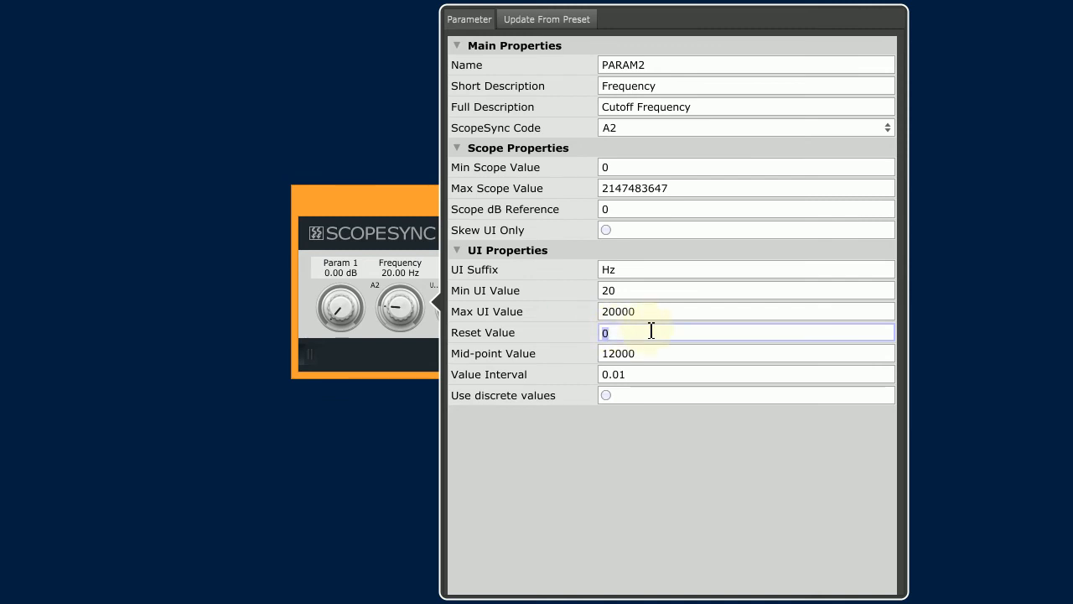
text(20)
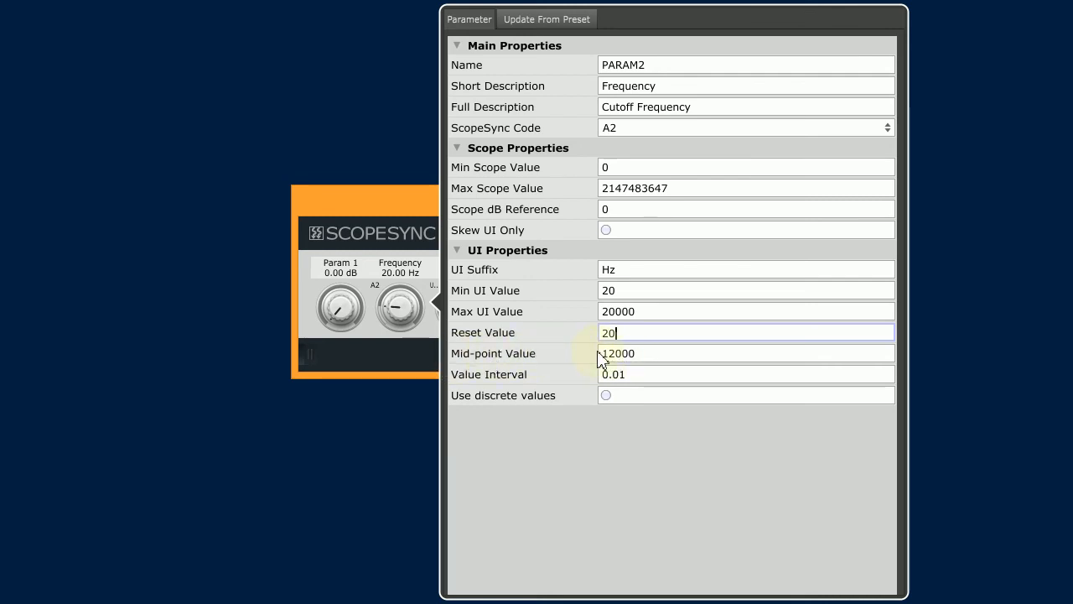
Step: Set the Frequency parameter's mid-point value to 1000, close its properties and turn its knob to about 1095 Hz
click(651, 357)
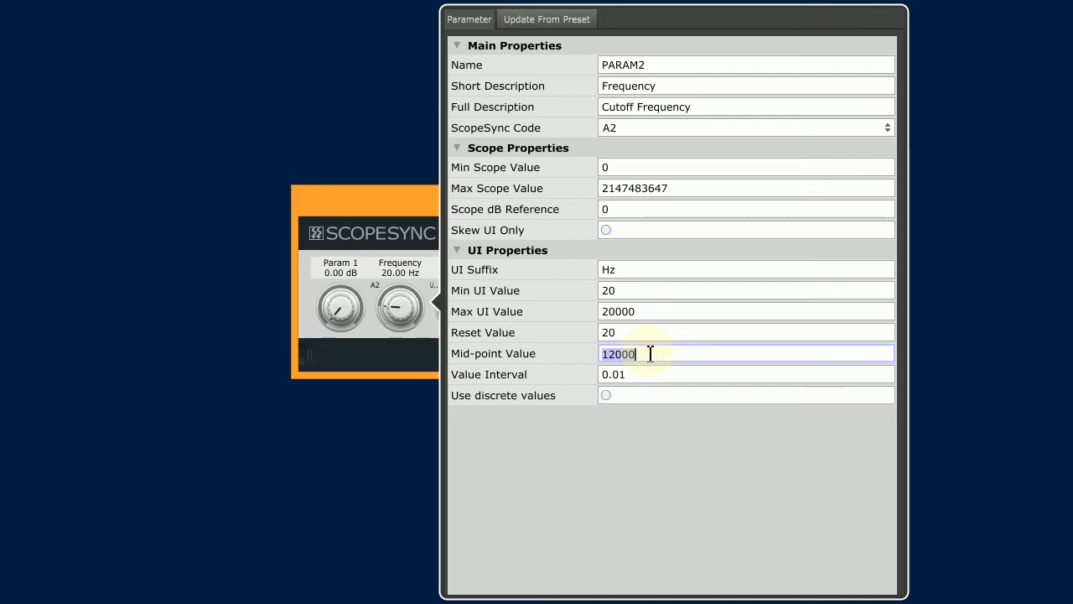
text(1000)
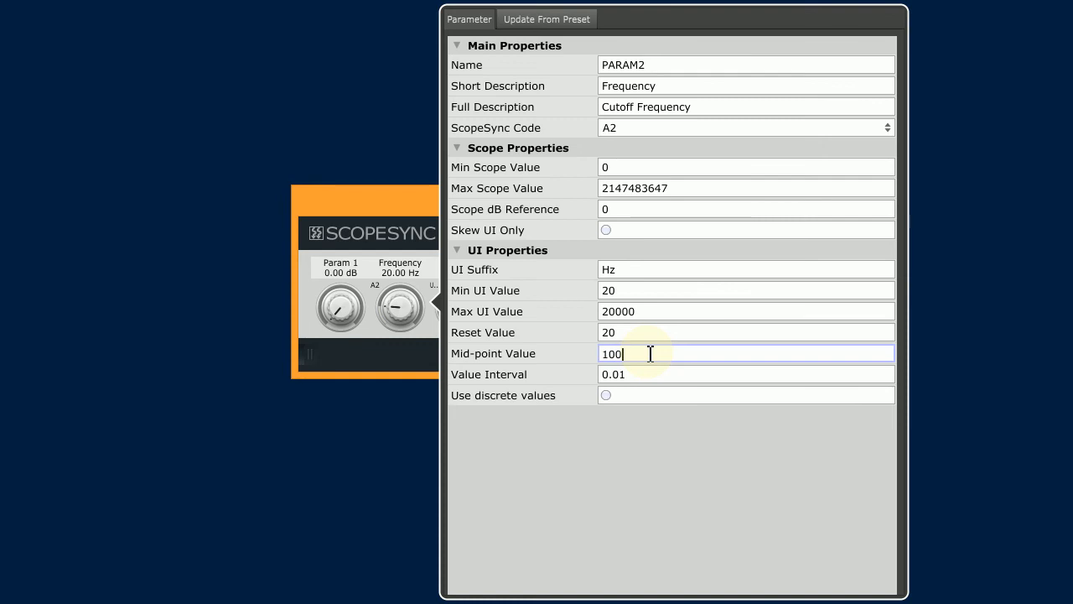
click(423, 350)
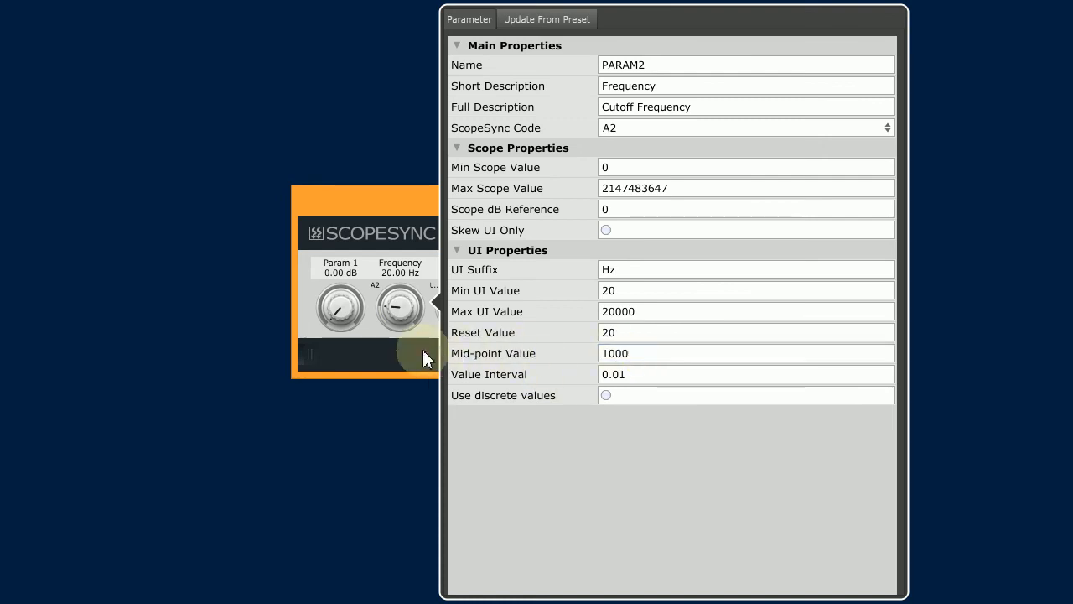
click(378, 349)
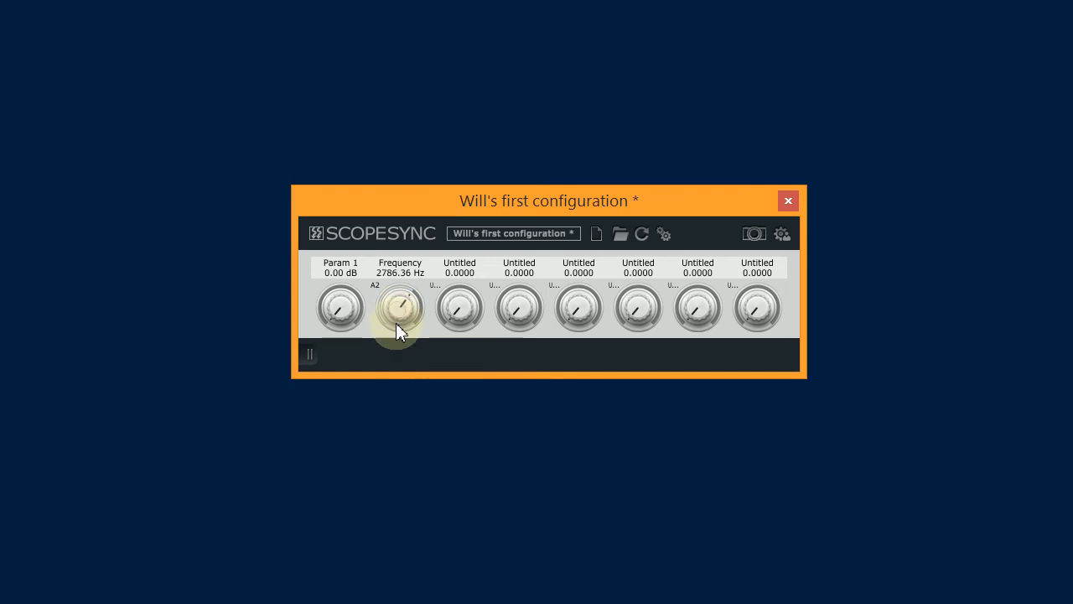
drag(397, 343, 468, 314)
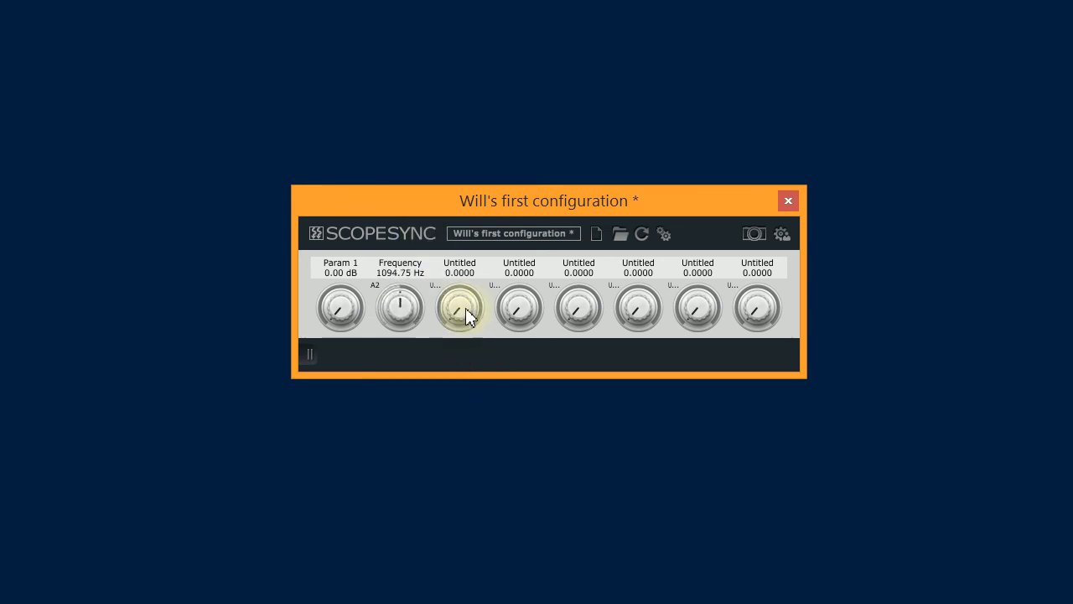
Step: Set the Frequency parameter's value interval to 1, close its properties and turn its knob to 1710 Hz
right_click(399, 316)
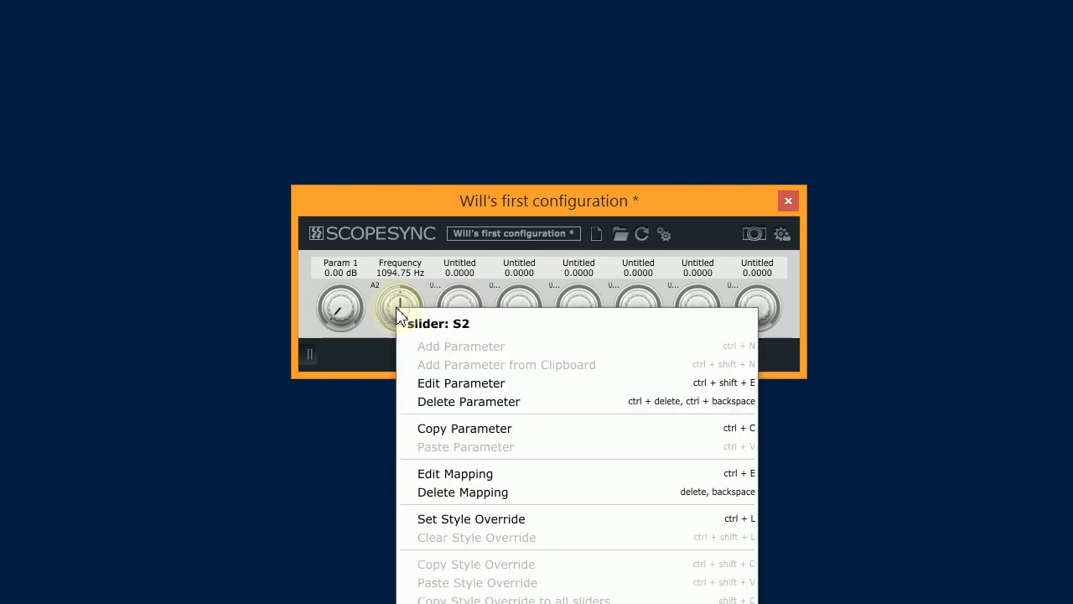
click(449, 384)
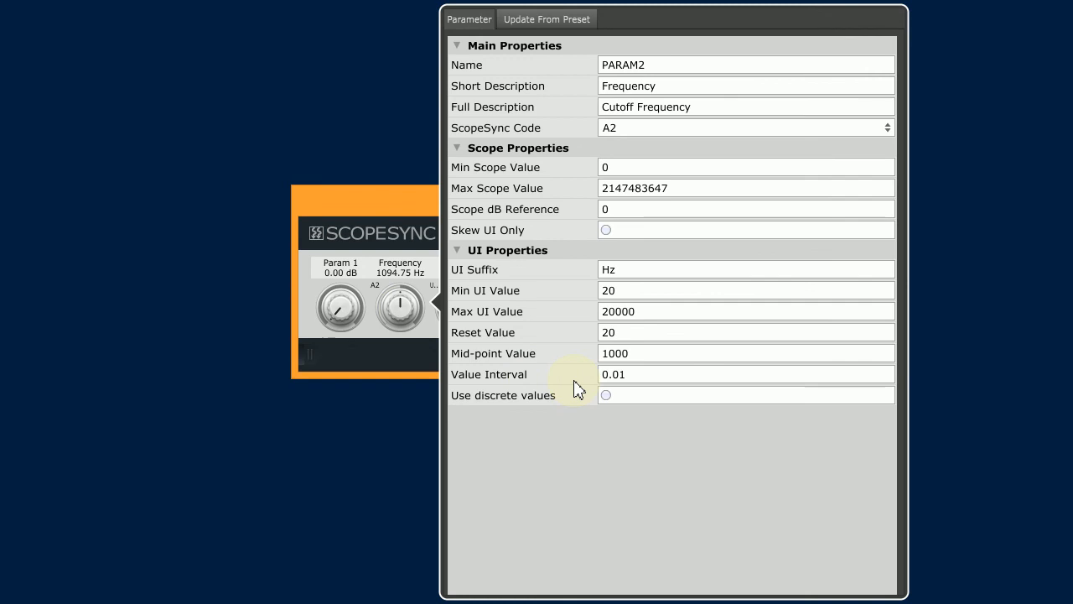
double_click(618, 375)
text(1)
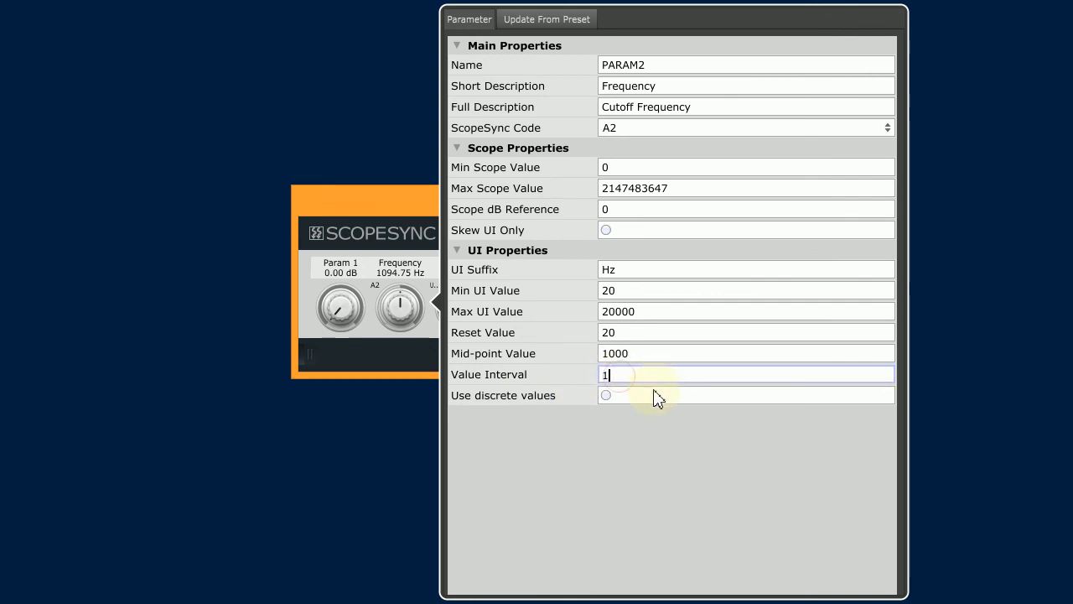
click(646, 359)
click(408, 351)
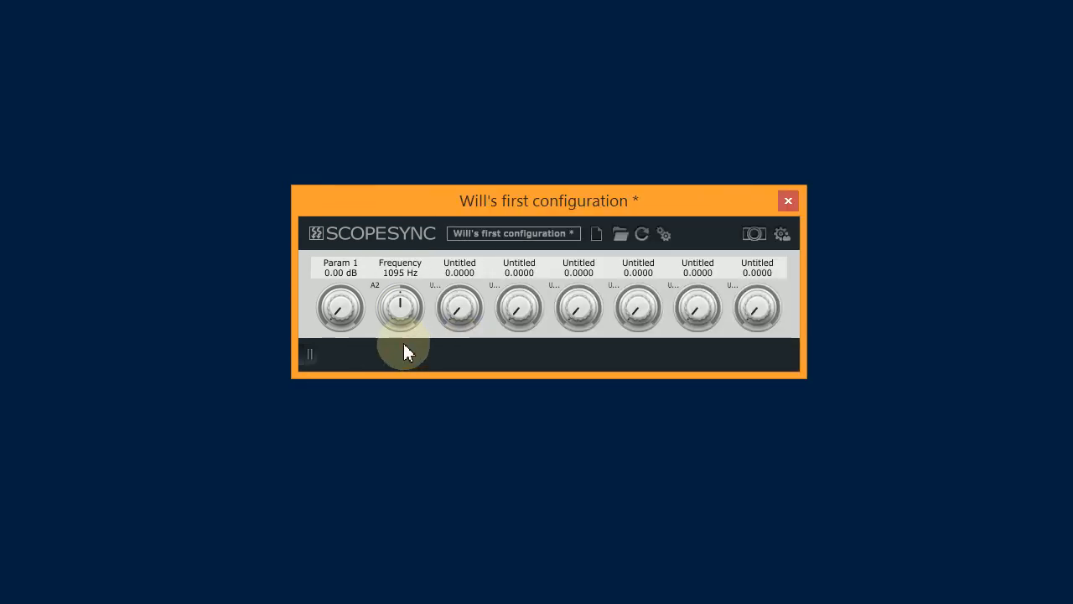
mouse_move(400, 307)
mouse_down()
mouse_move(400, 208)
mouse_move(460, 422)
mouse_move(447, 283)
mouse_move(395, 319)
mouse_up()
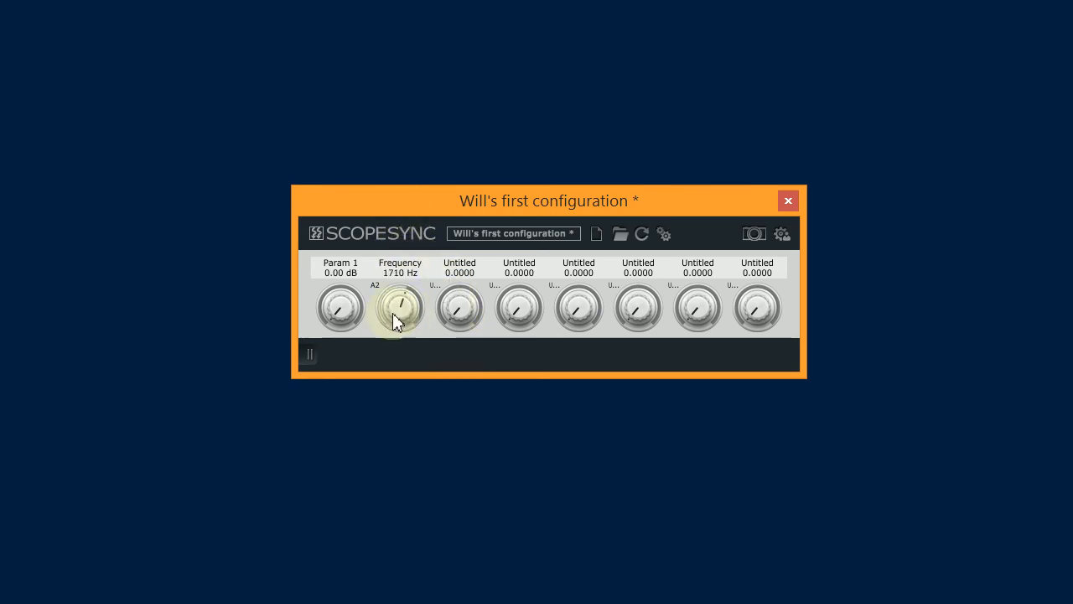
Step: Set the Frequency parameter's value interval back to 0.01 and turn its knob up to 20000 Hz and down to about 902 Hz
right_click(409, 326)
click(477, 377)
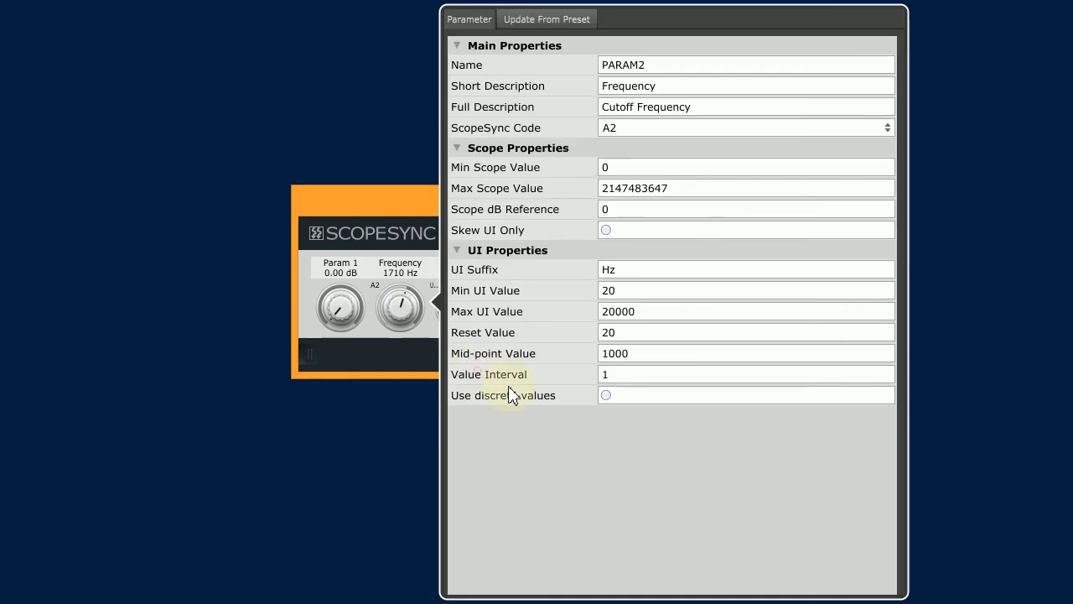
click(614, 374)
text(0.01)
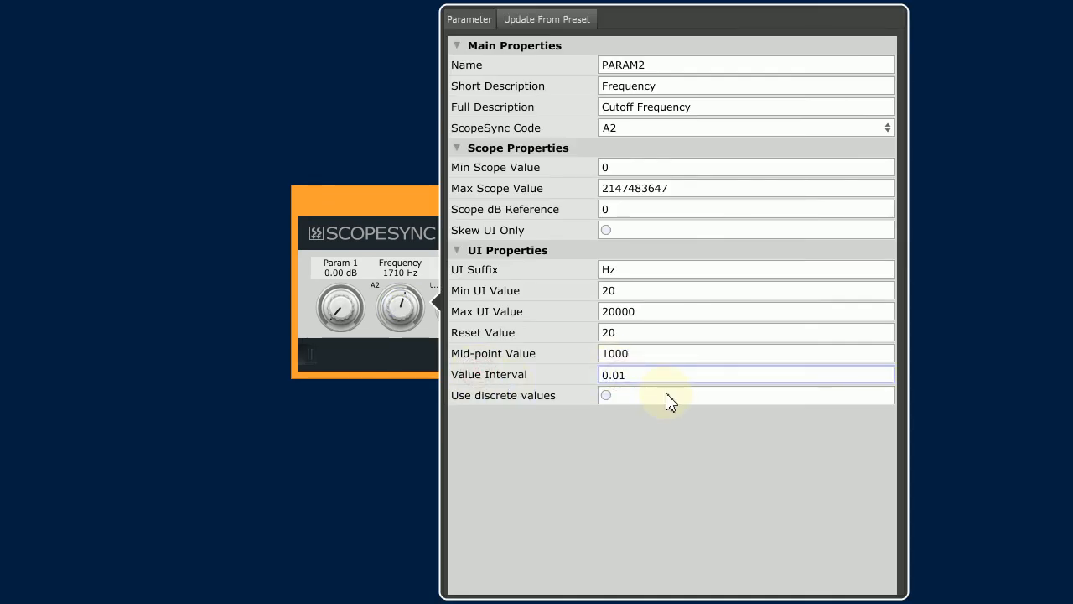
key(Return)
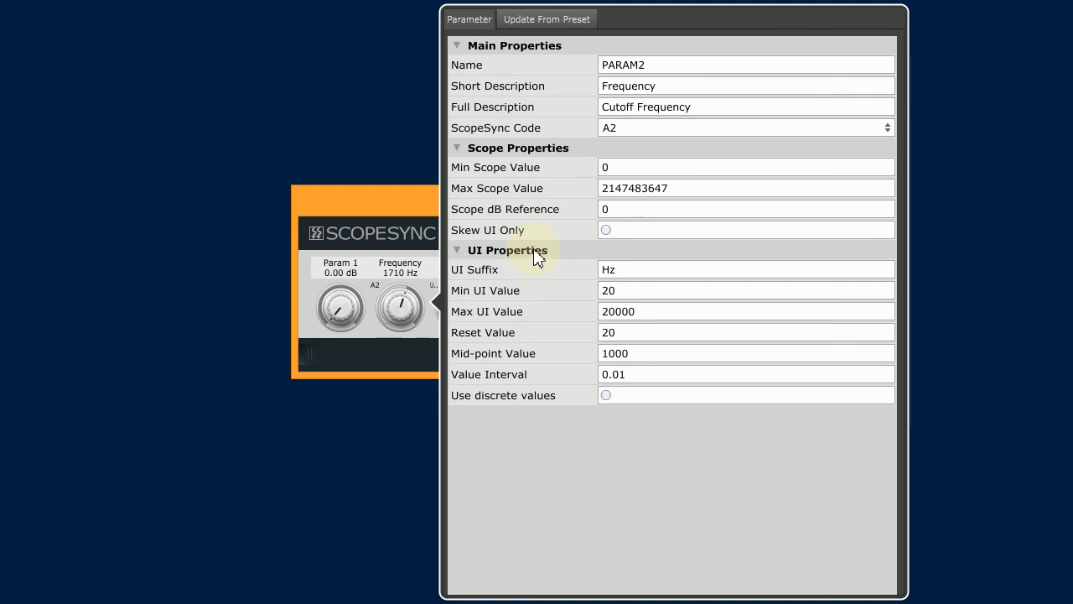
click(411, 351)
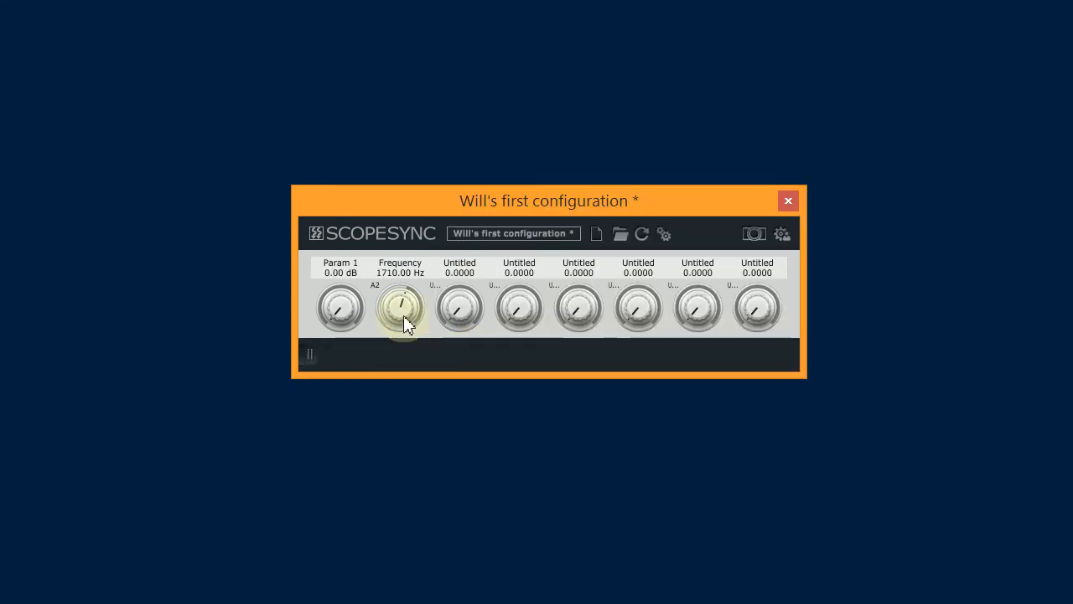
drag(405, 325, 424, 201)
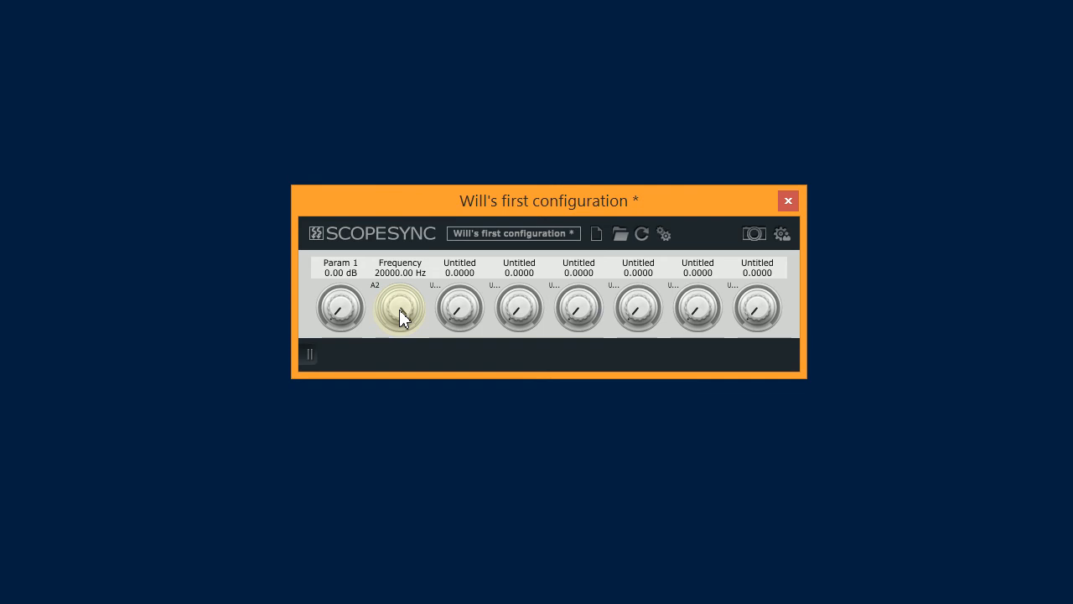
drag(400, 317, 434, 417)
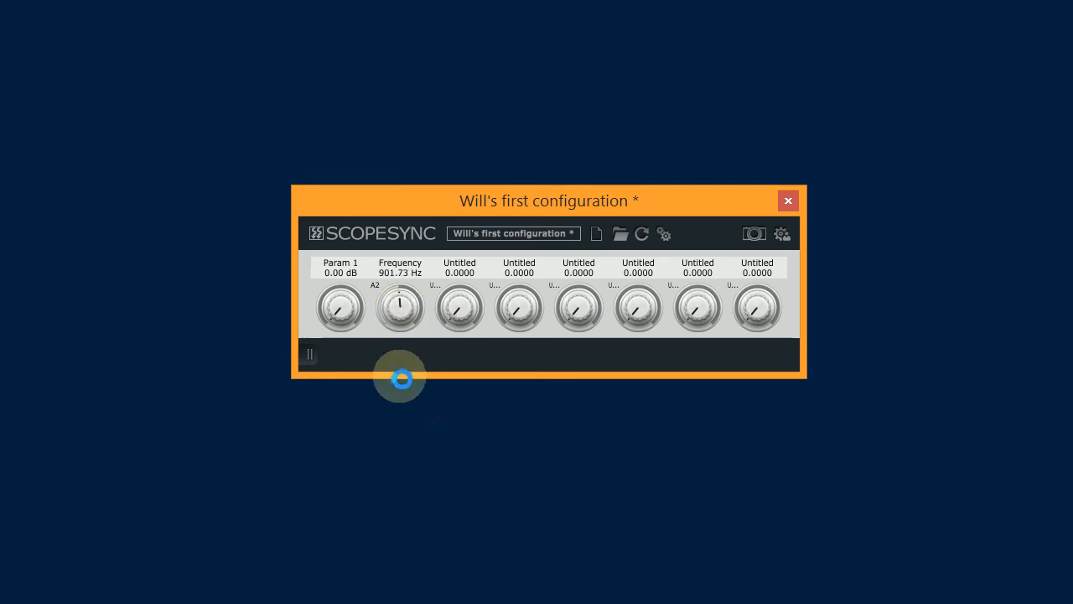
Step: Update the Frequency parameter from the MultimodeOsc Wave preset
right_click(401, 319)
click(470, 387)
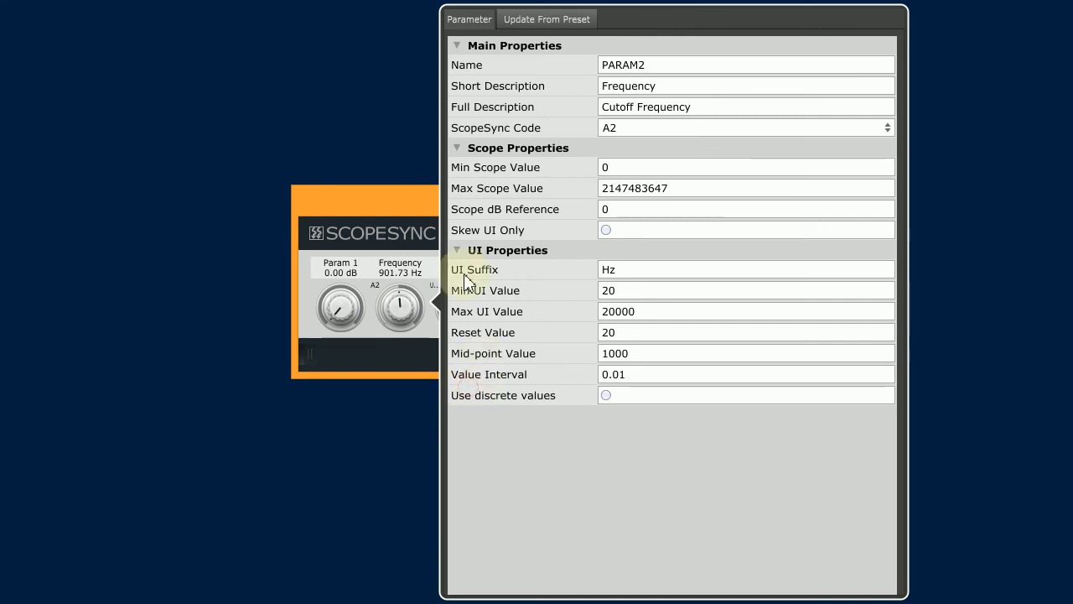
click(547, 27)
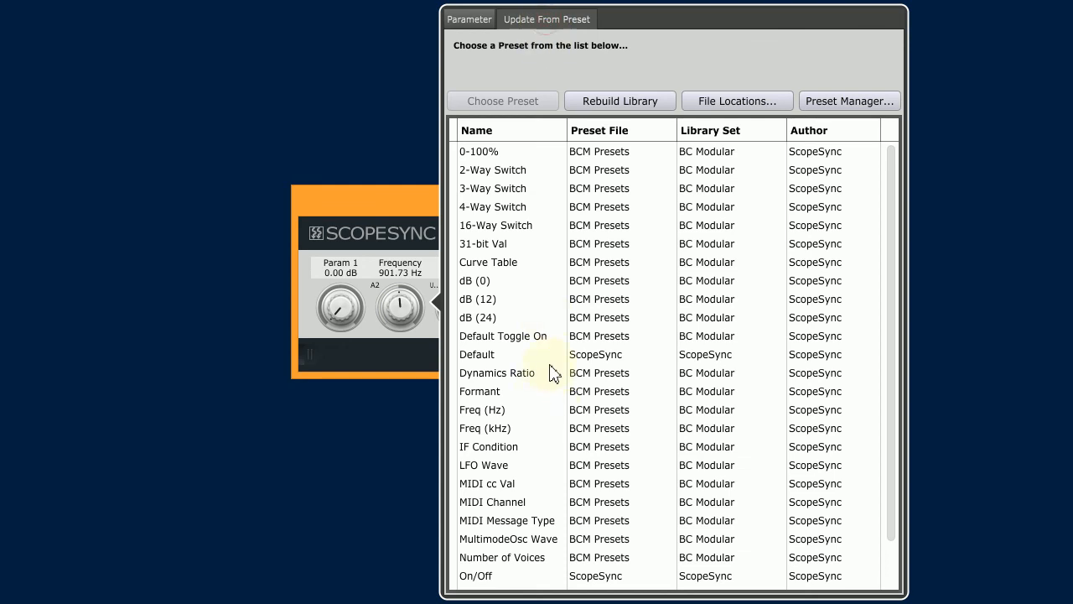
scroll(562, 429, down, 1)
scroll(562, 430, up, 1)
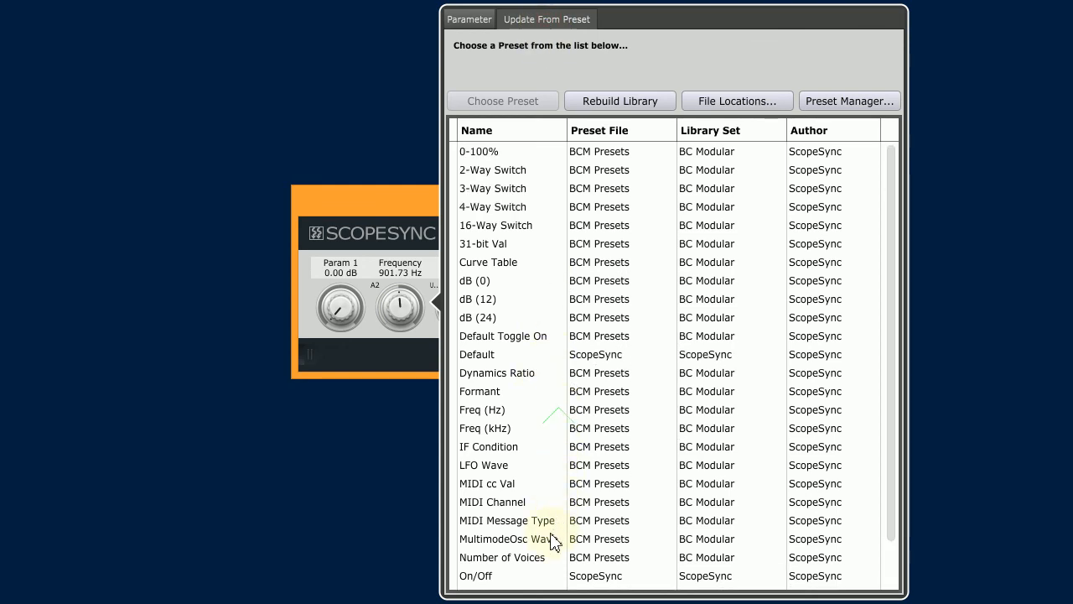
double_click(557, 540)
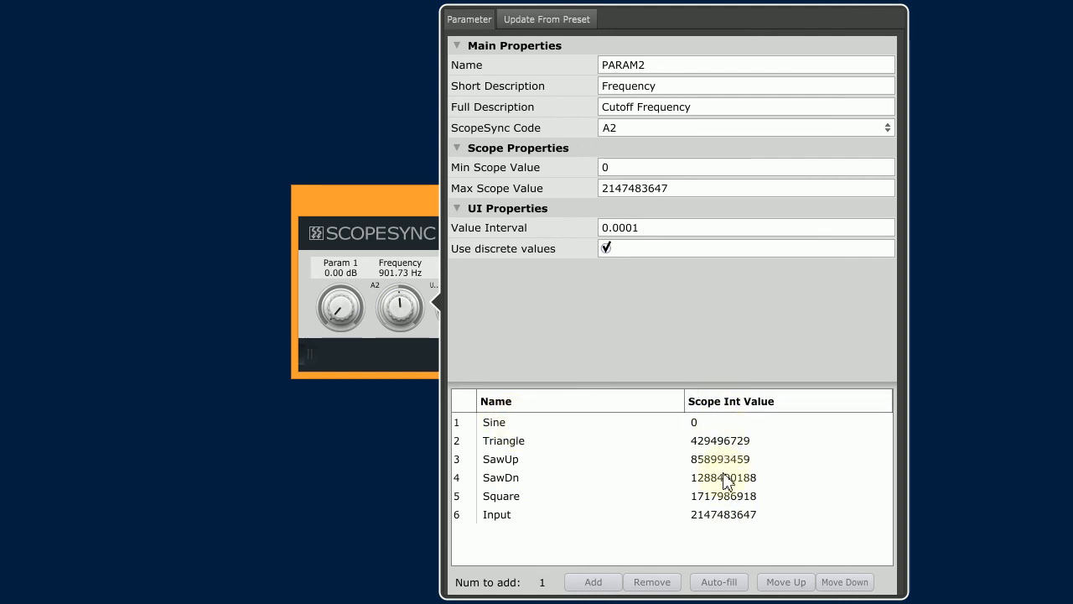
Step: Try adding a seventh discrete setting with auto-filled Scope integer values, and undo both changes
click(595, 582)
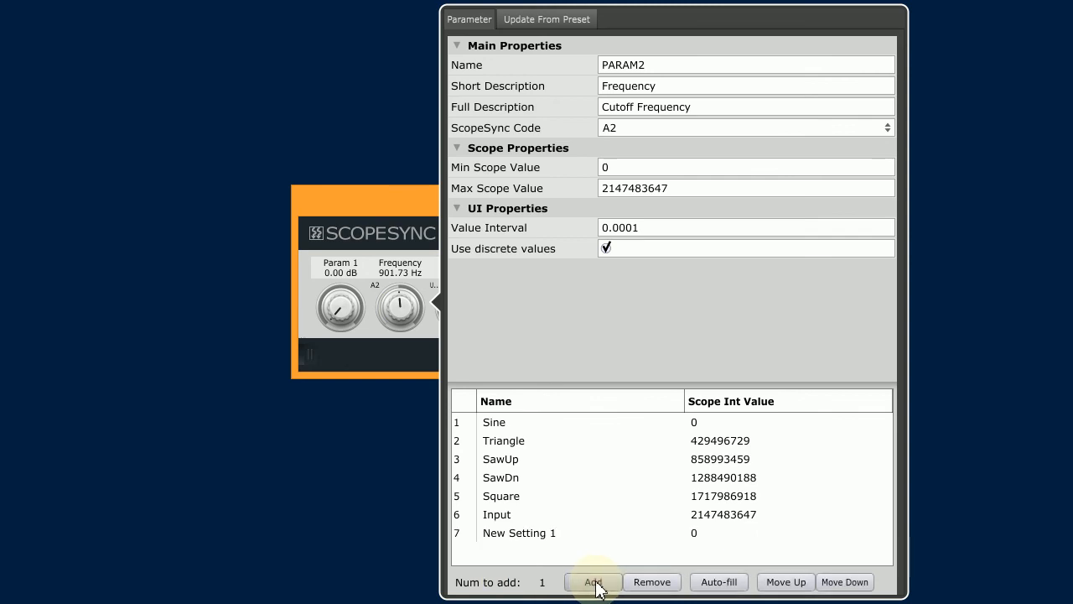
click(726, 582)
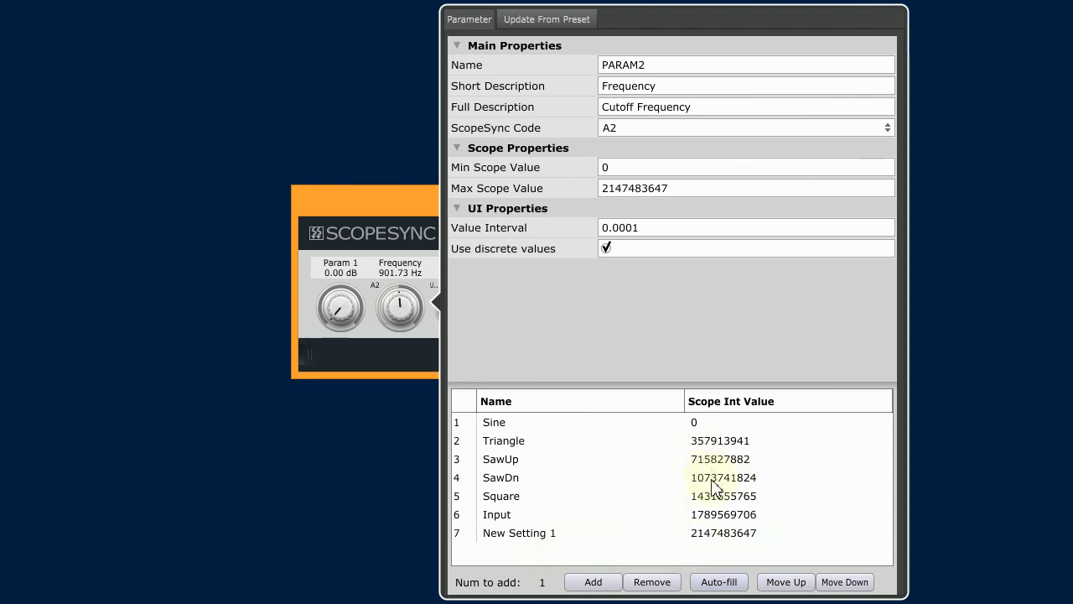
key(ctrl+z)
key(ctrl+z)
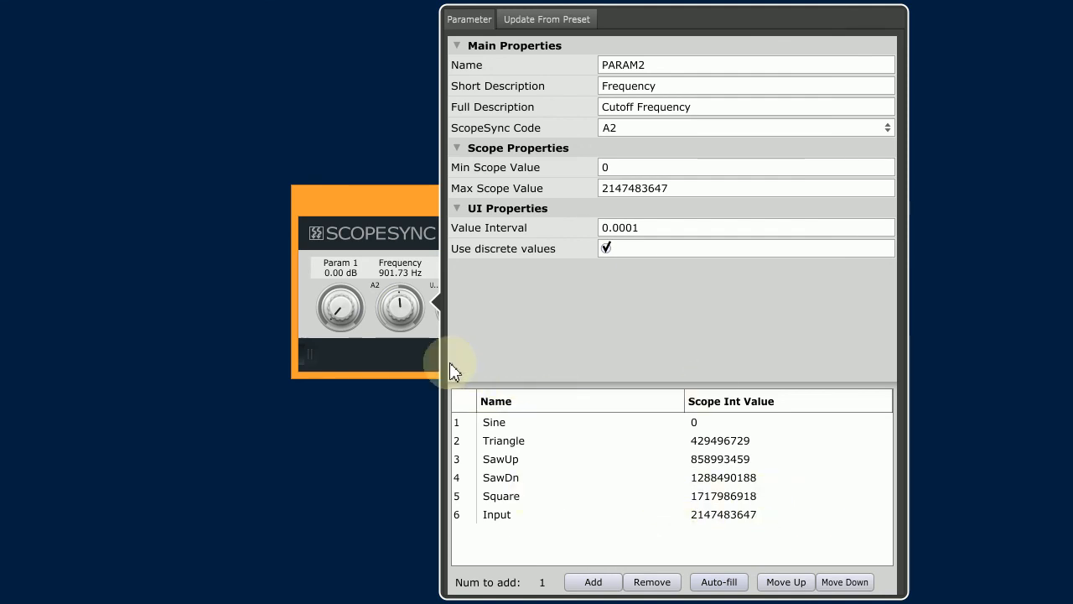
Step: Close the parameter properties and turn the Frequency knob through its discrete wave settings, leaving it on SawUp
click(420, 356)
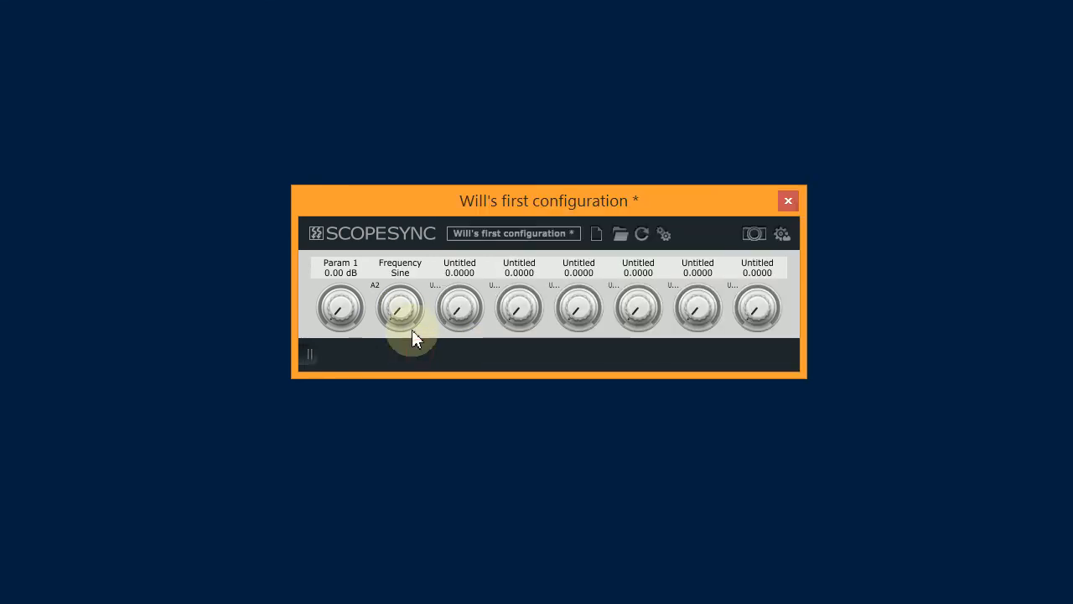
drag(411, 320, 453, 215)
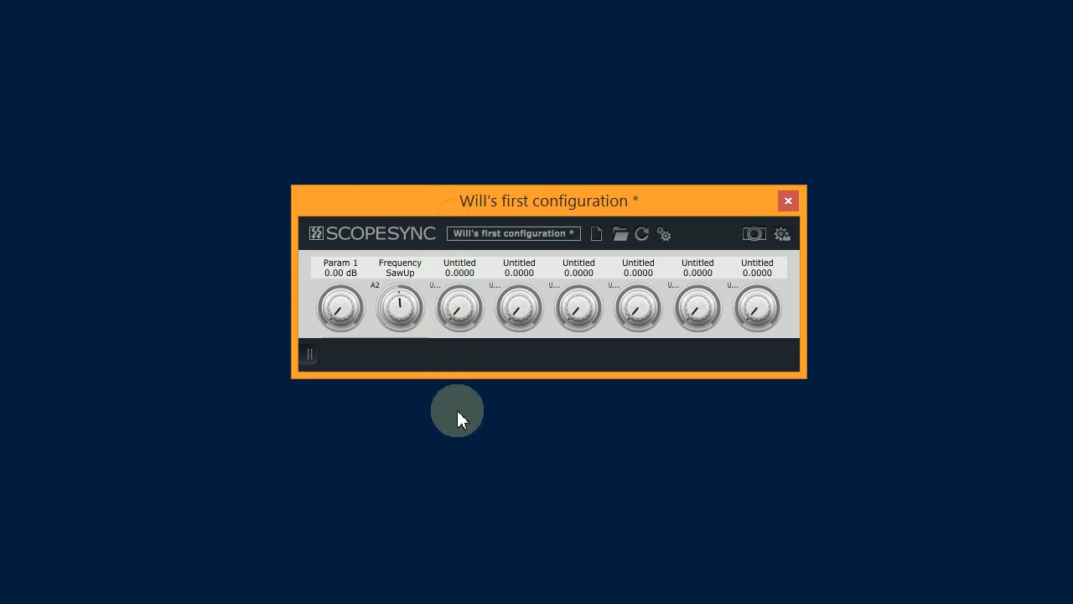